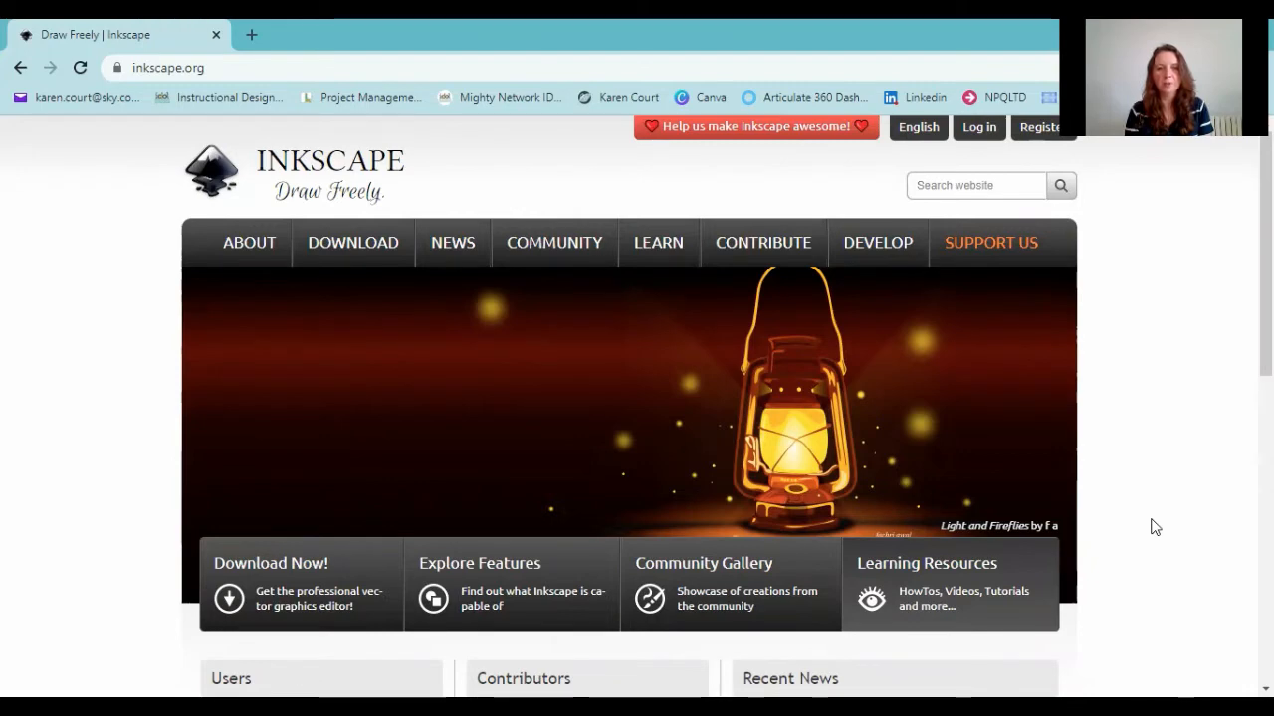
Open the community gallery on the Inkscape website
{"action": "mouse_move", "coordinate": [593, 250]}
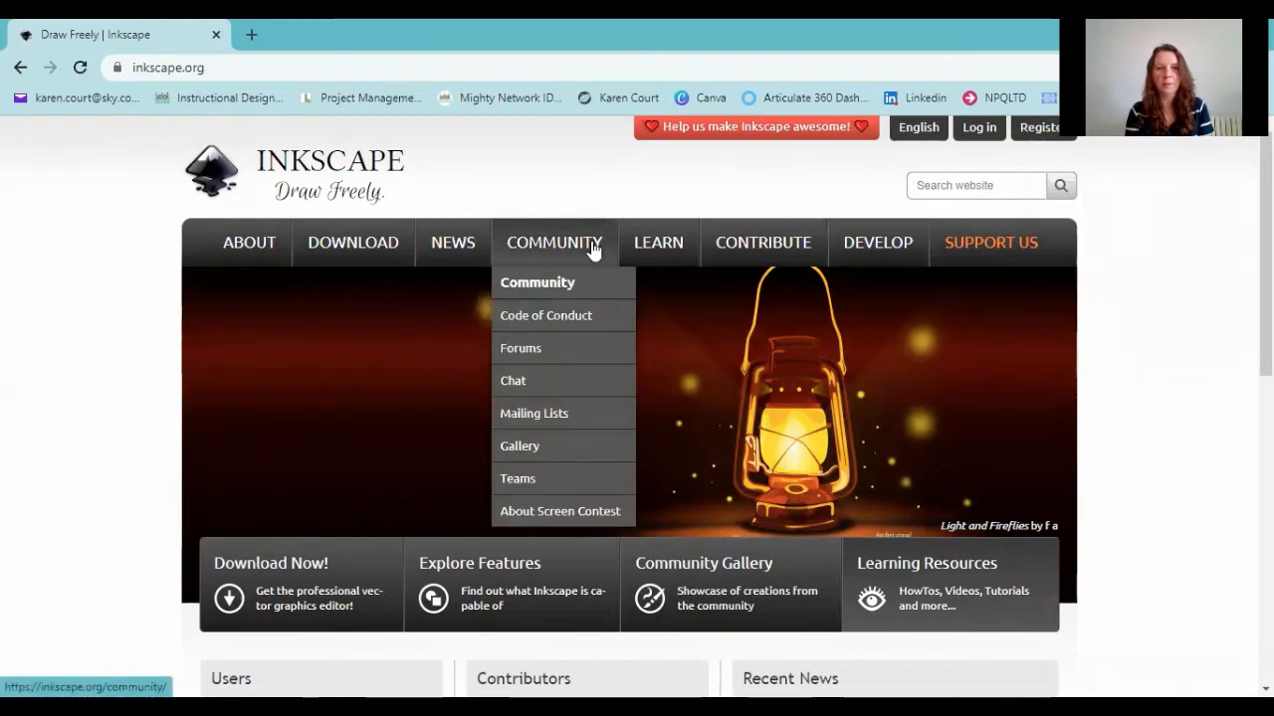
{"action": "left_click", "coordinate": [561, 449]}
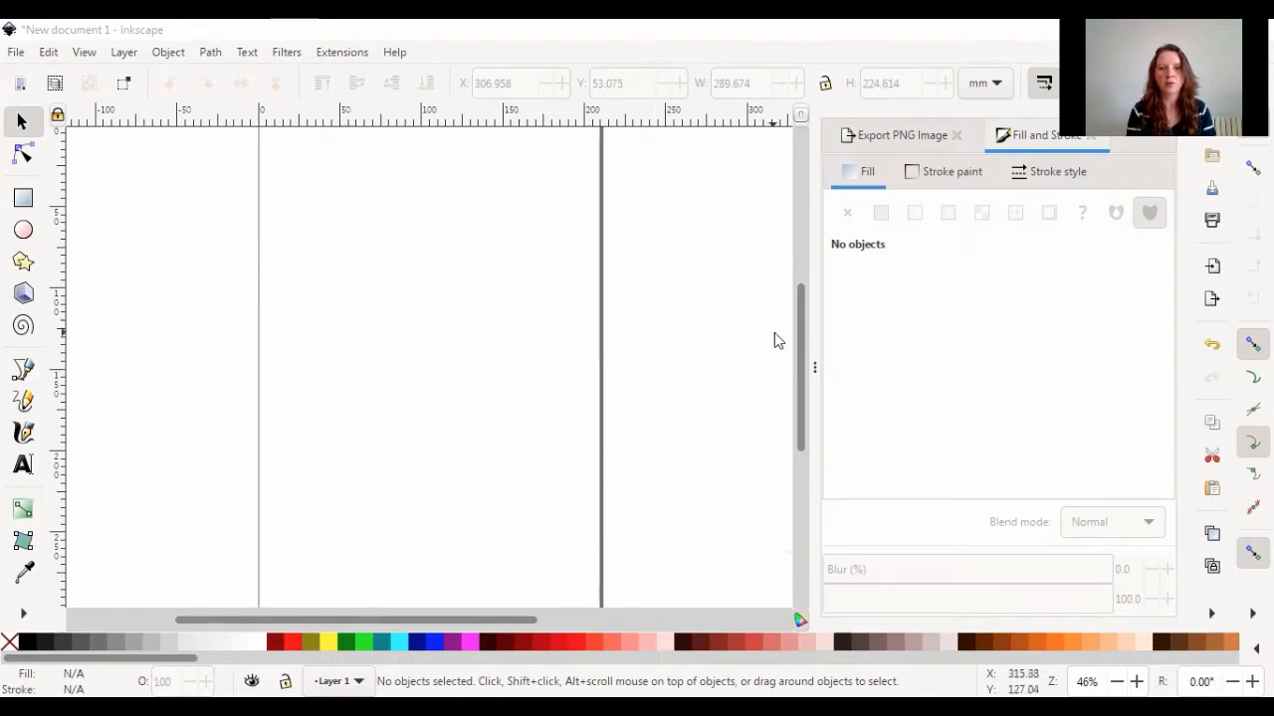
Move the grouped character illustration onto the page, to about X 68 mm and Y 41 mm
{"action": "key", "text": "ctrl+a"}
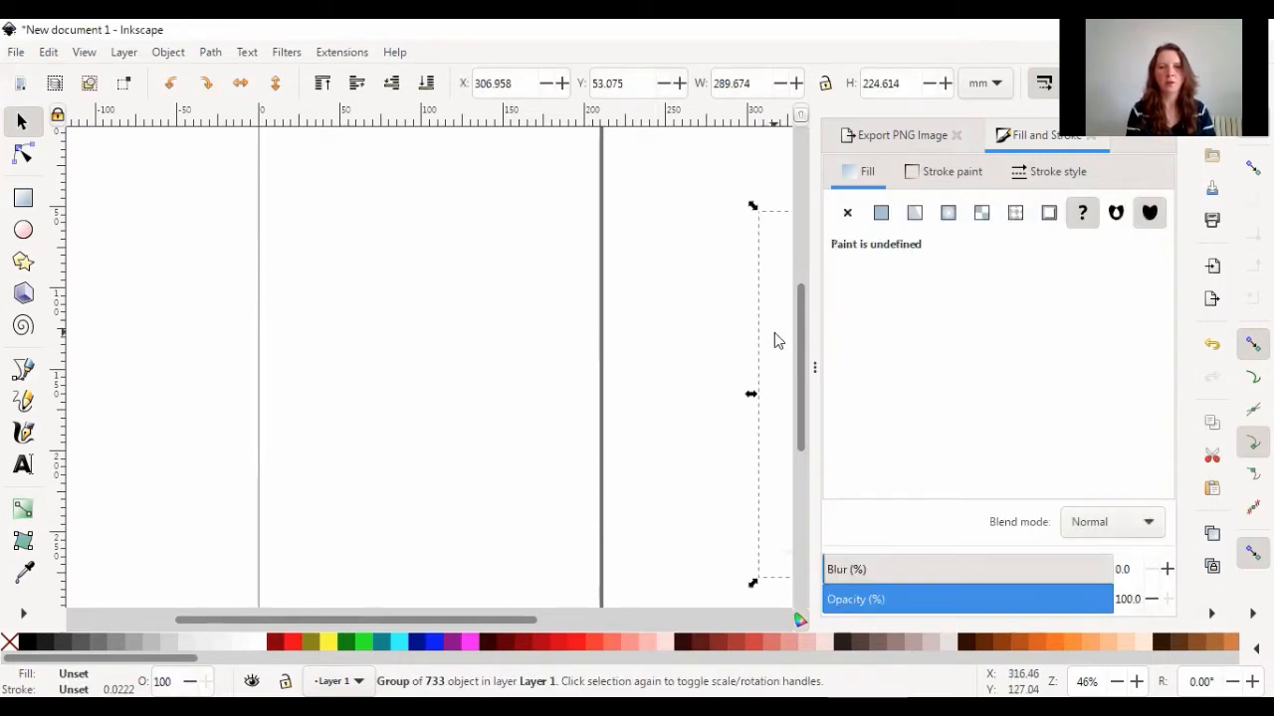
{"action": "left_click_drag", "start_coordinate": [774, 335], "coordinate": [402, 330]}
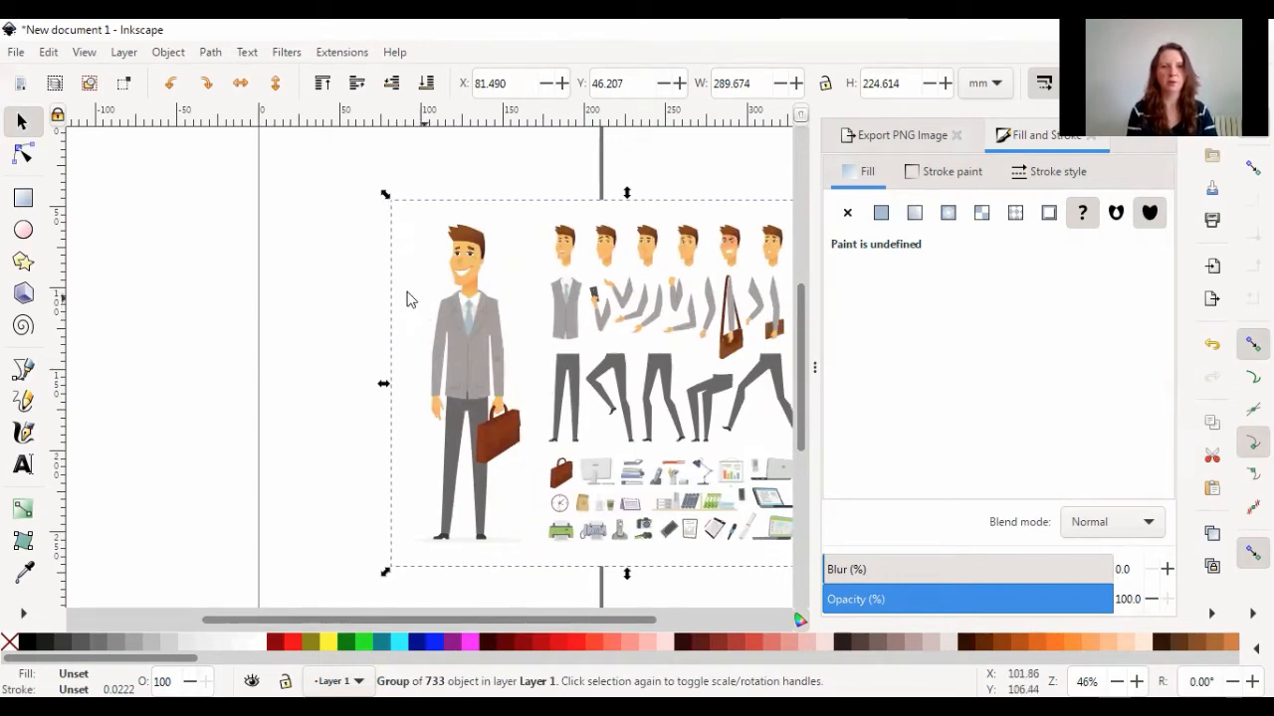
{"action": "left_click_drag", "start_coordinate": [420, 304], "coordinate": [399, 296]}
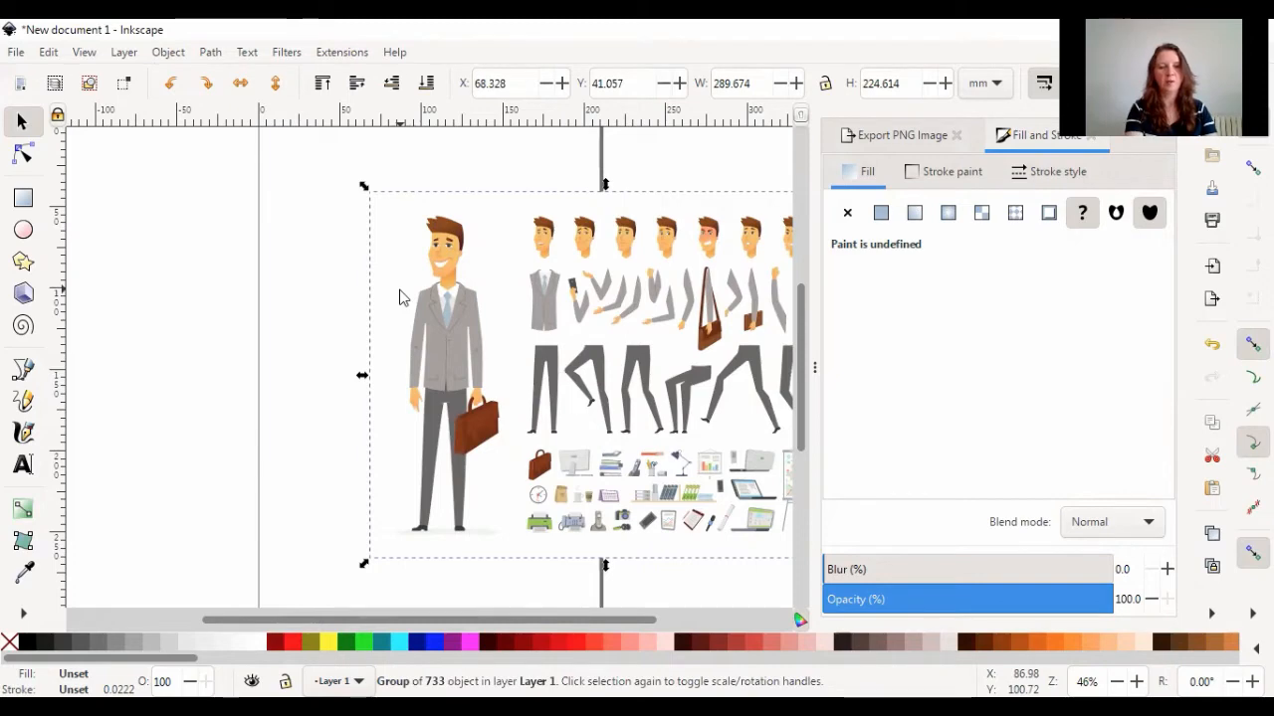
Ungroup the character illustration and delete the plain background shape behind it
{"action": "key", "text": "ctrl"}
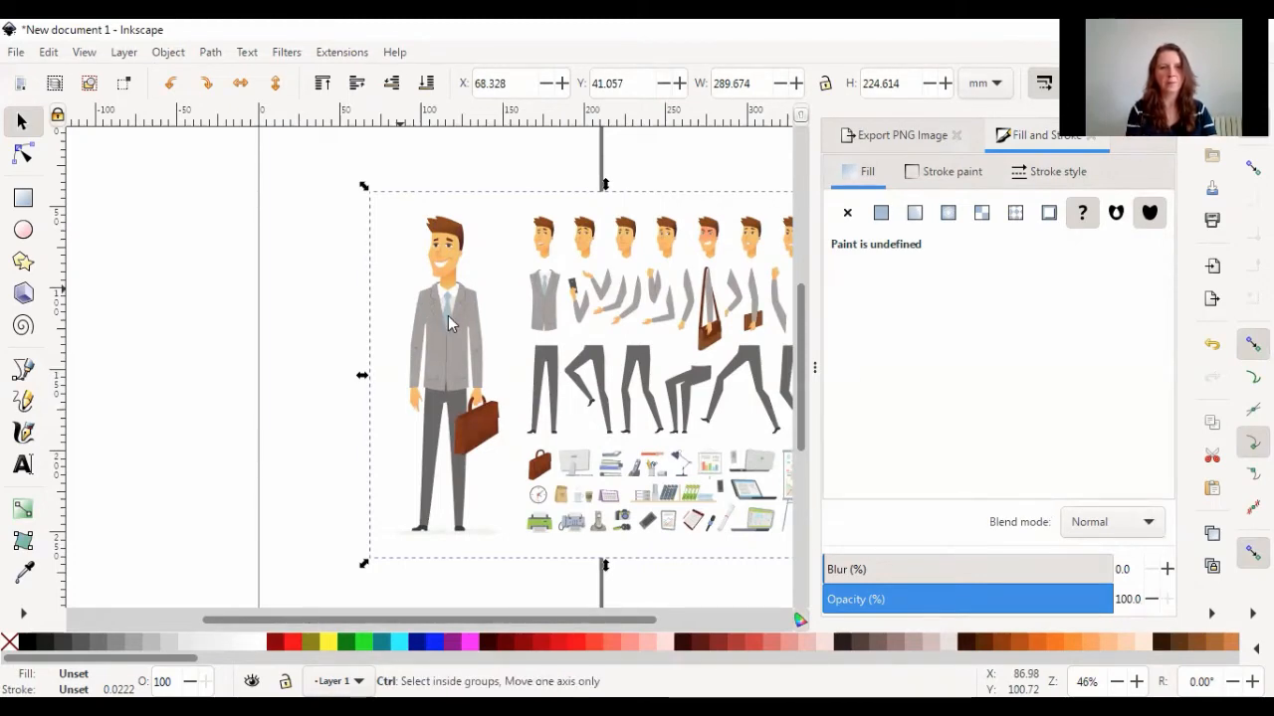
{"action": "key", "text": "ctrl+shift+g"}
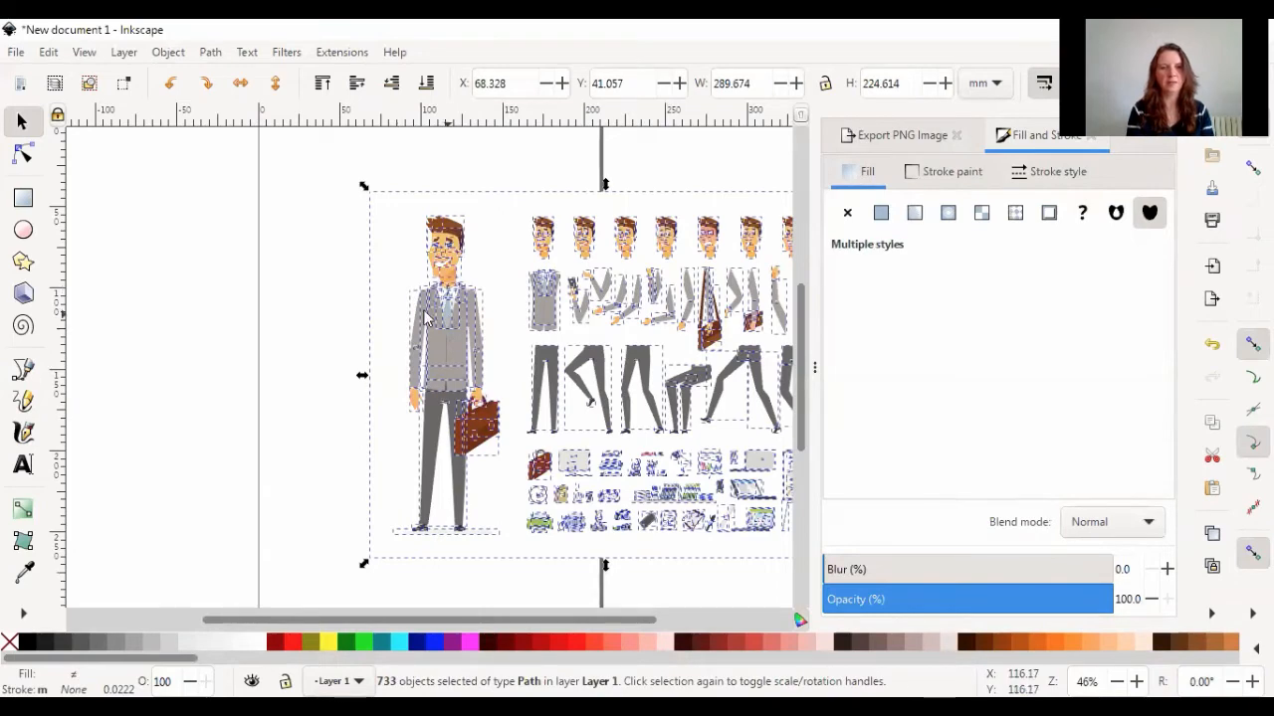
{"action": "left_click", "coordinate": [318, 307]}
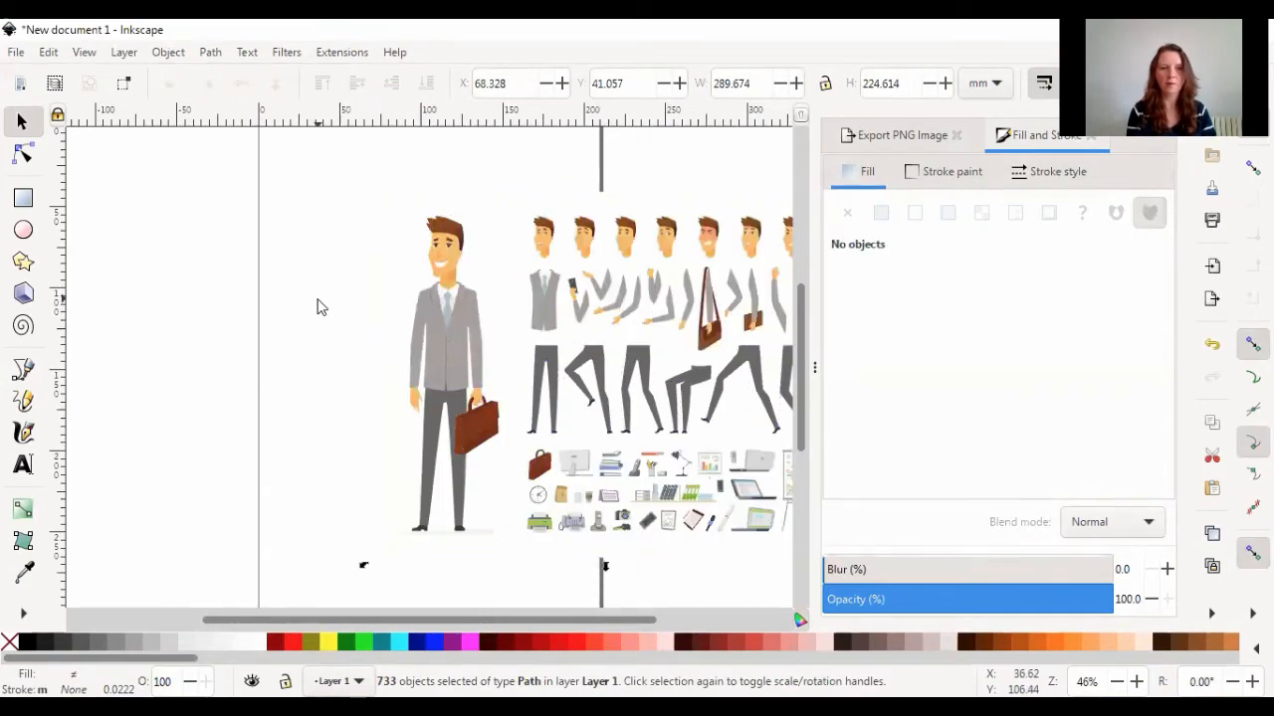
{"action": "left_click", "coordinate": [403, 277]}
{"action": "left_click_drag", "start_coordinate": [403, 276], "coordinate": [192, 368]}
{"action": "key", "text": "Delete"}
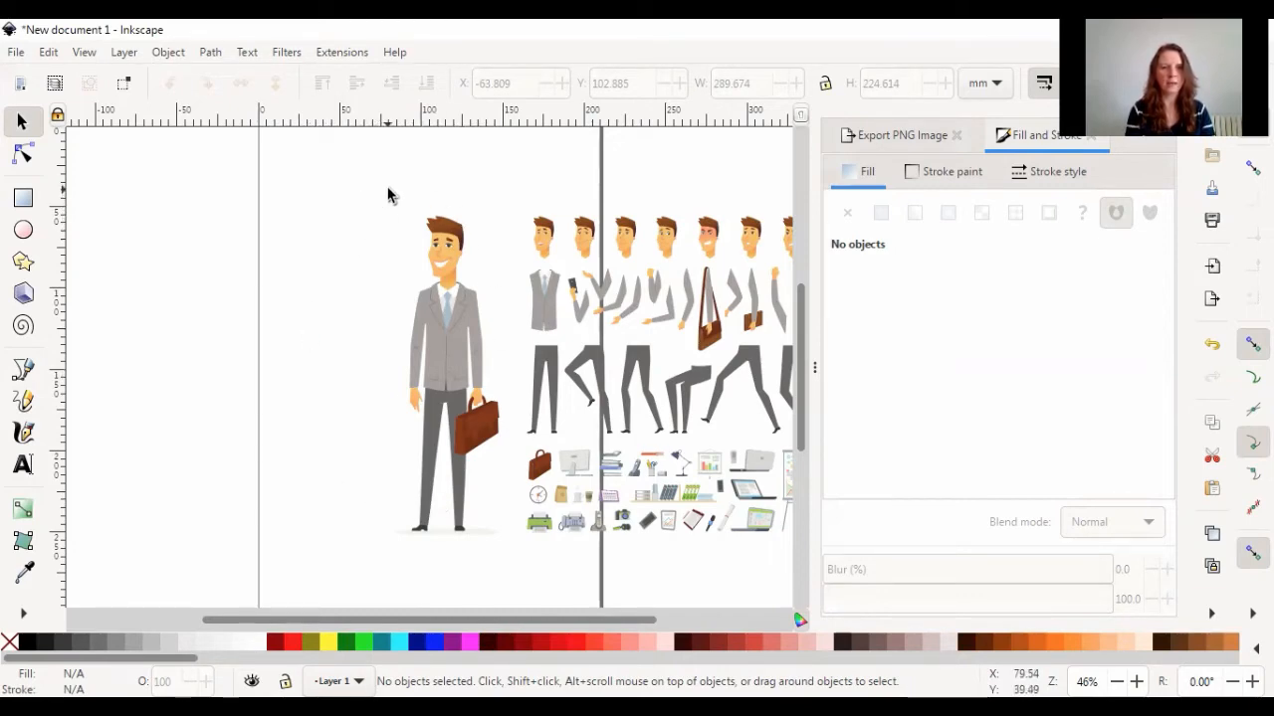
Try grouping the standing businessman's parts for PNG export of the selection, and ungroup them again
{"action": "left_click_drag", "start_coordinate": [388, 191], "coordinate": [505, 549]}
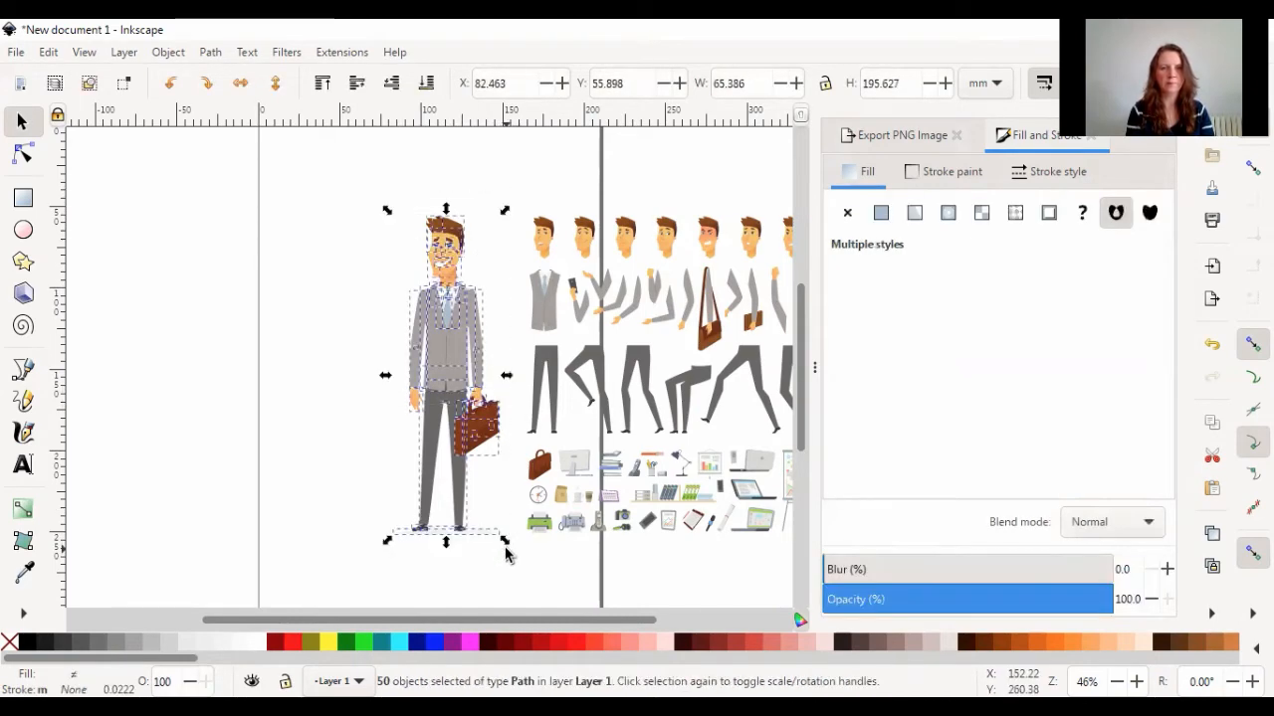
{"action": "key", "text": "ctrl+g"}
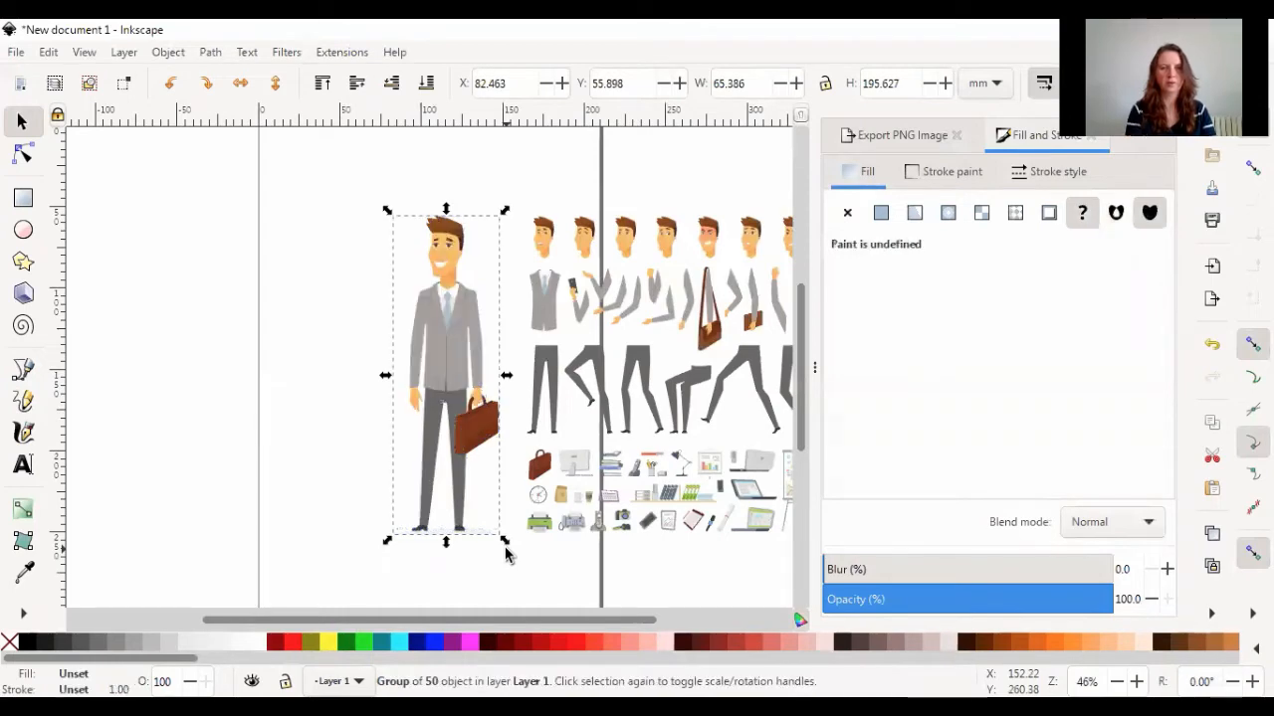
{"action": "left_click", "coordinate": [918, 136]}
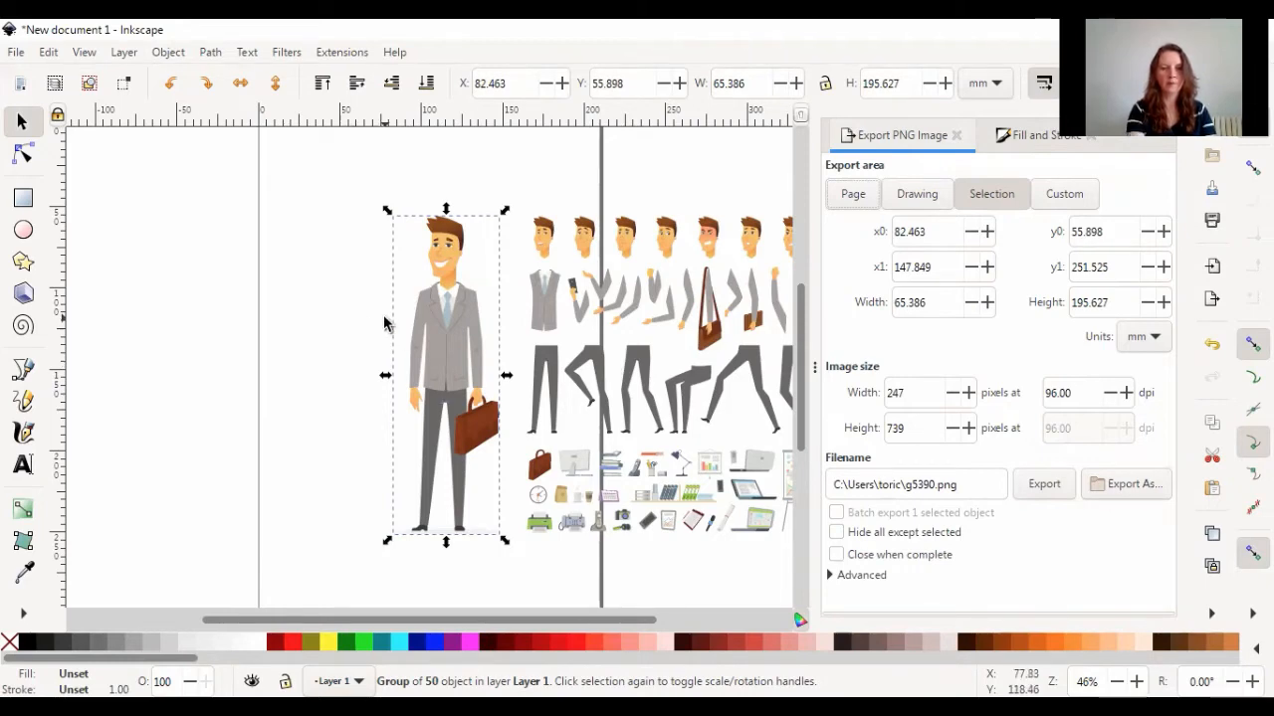
{"action": "key", "text": "ctrl+shift+g"}
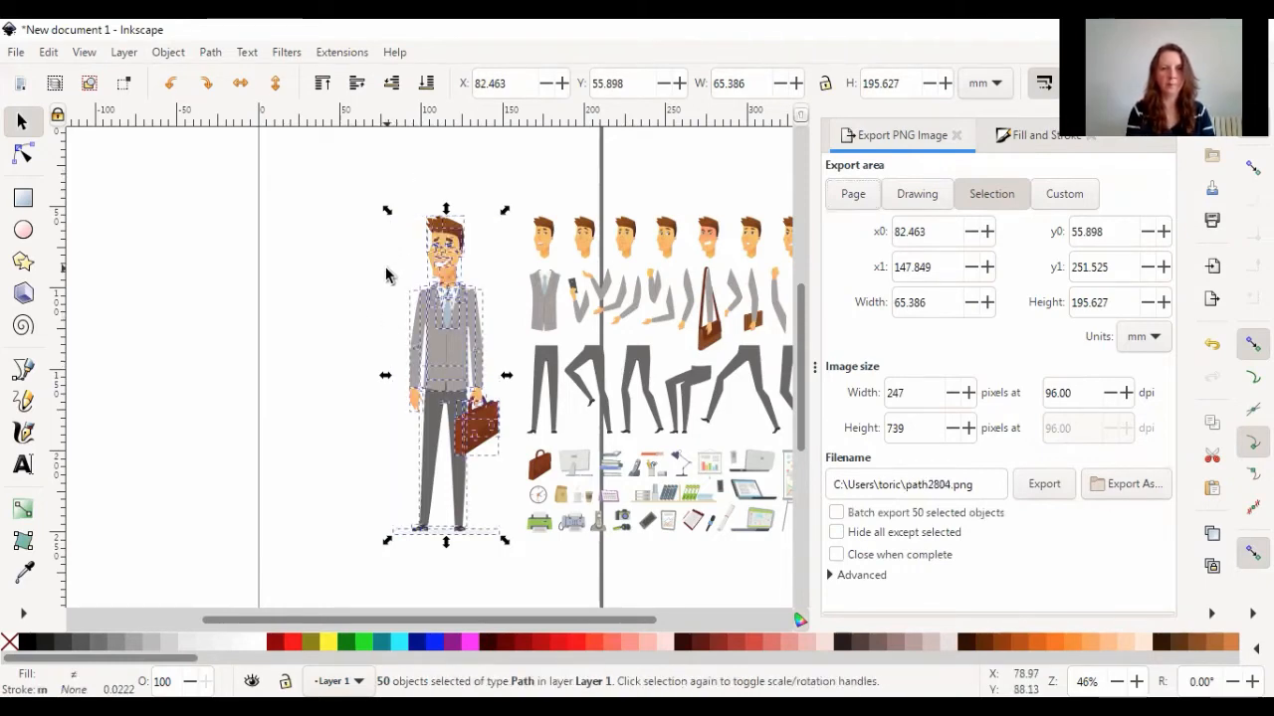
{"action": "left_click", "coordinate": [388, 275]}
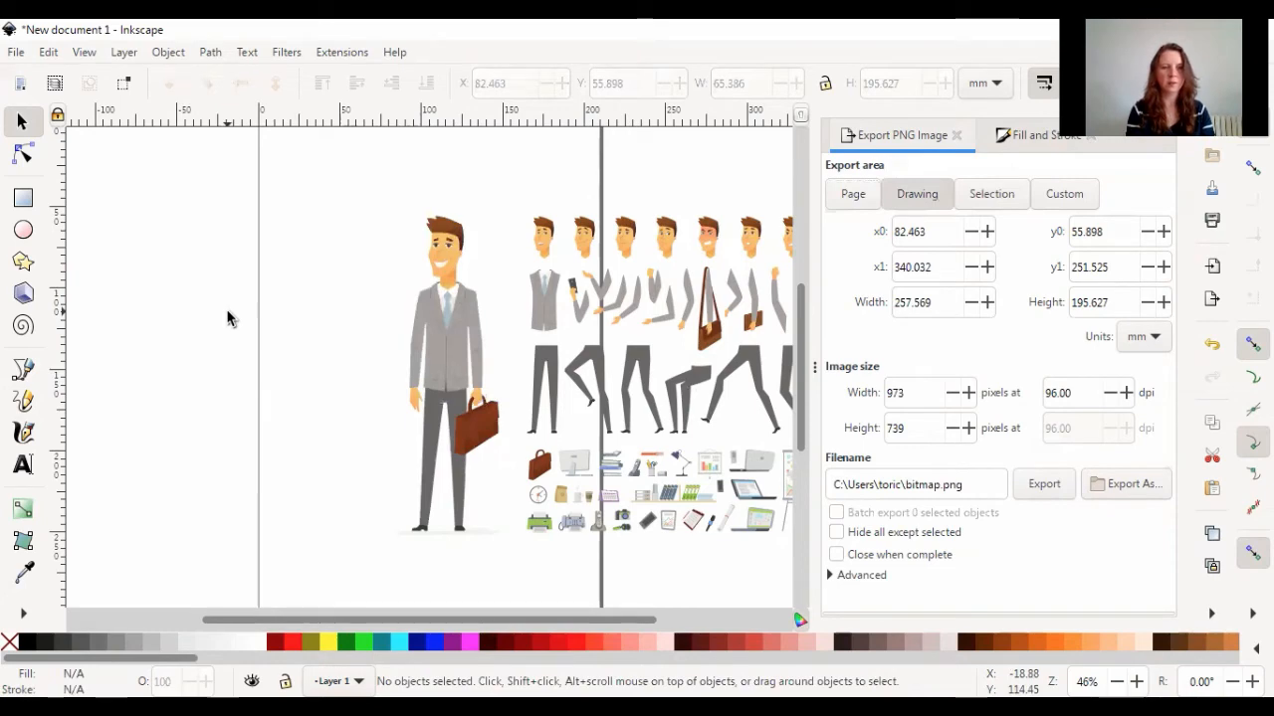
Group the parts of the standing man's head and move the group off his neck, to about X 66 mm and Y 50 mm
{"action": "scroll", "coordinate": [227, 318], "scroll_direction": "up", "scroll_amount": 4, "text": "ctrl"}
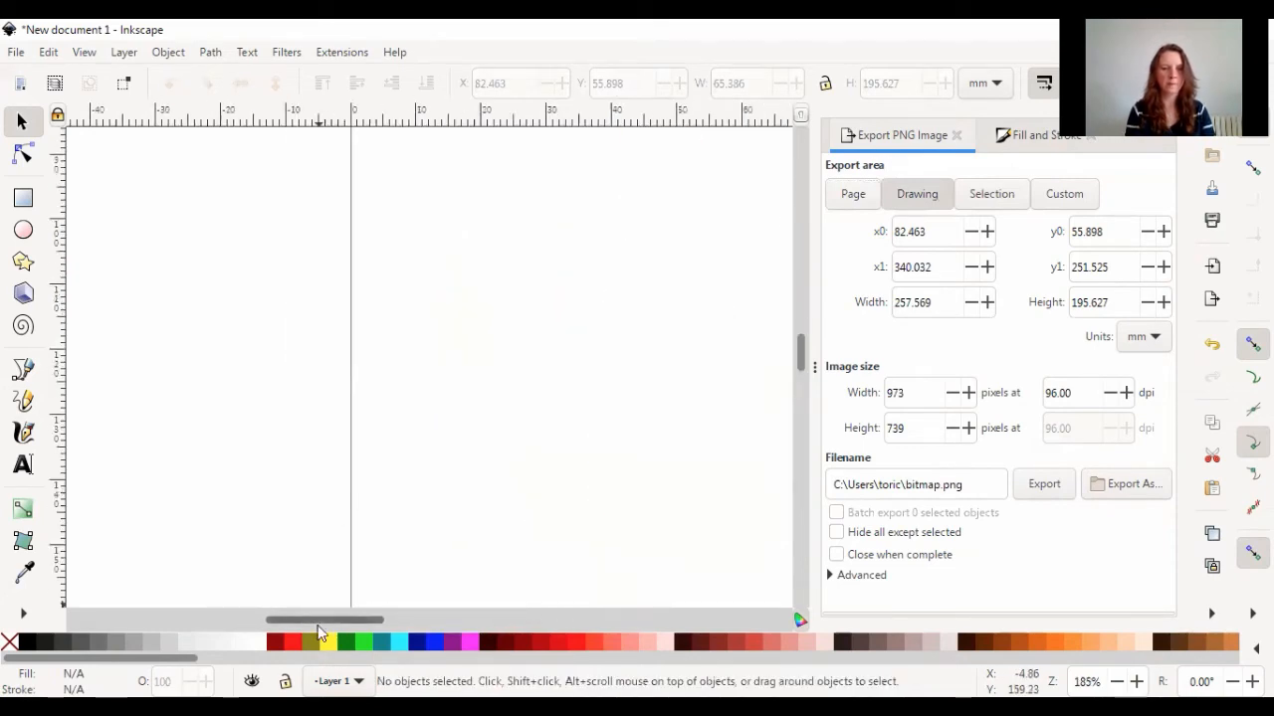
{"action": "left_click_drag", "start_coordinate": [316, 620], "coordinate": [416, 641]}
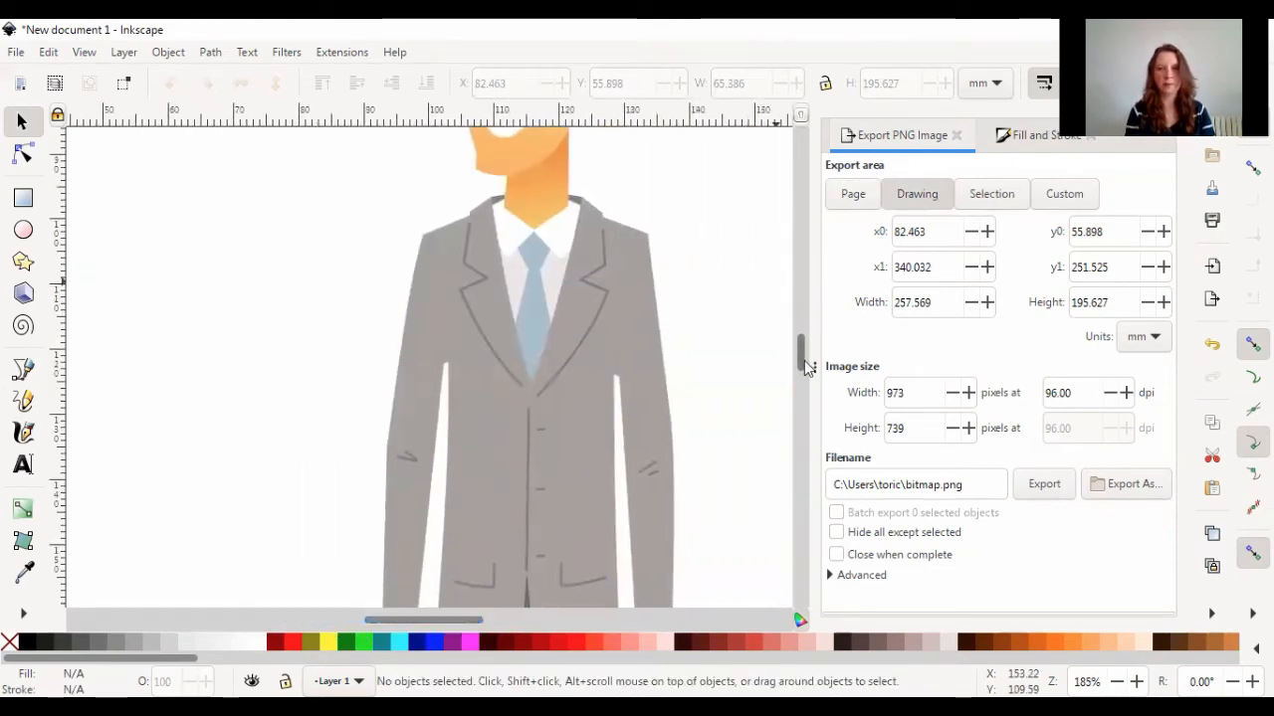
{"action": "left_click_drag", "start_coordinate": [803, 358], "coordinate": [798, 330]}
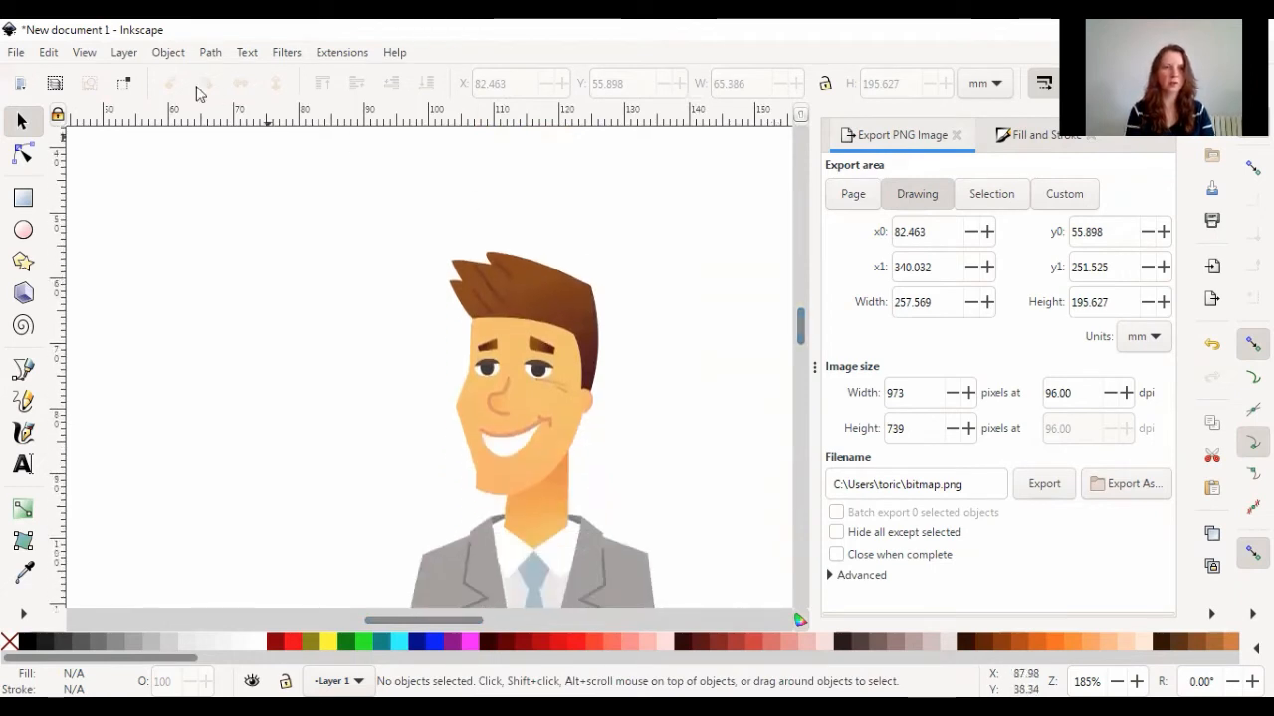
{"action": "left_click_drag", "start_coordinate": [406, 231], "coordinate": [657, 539]}
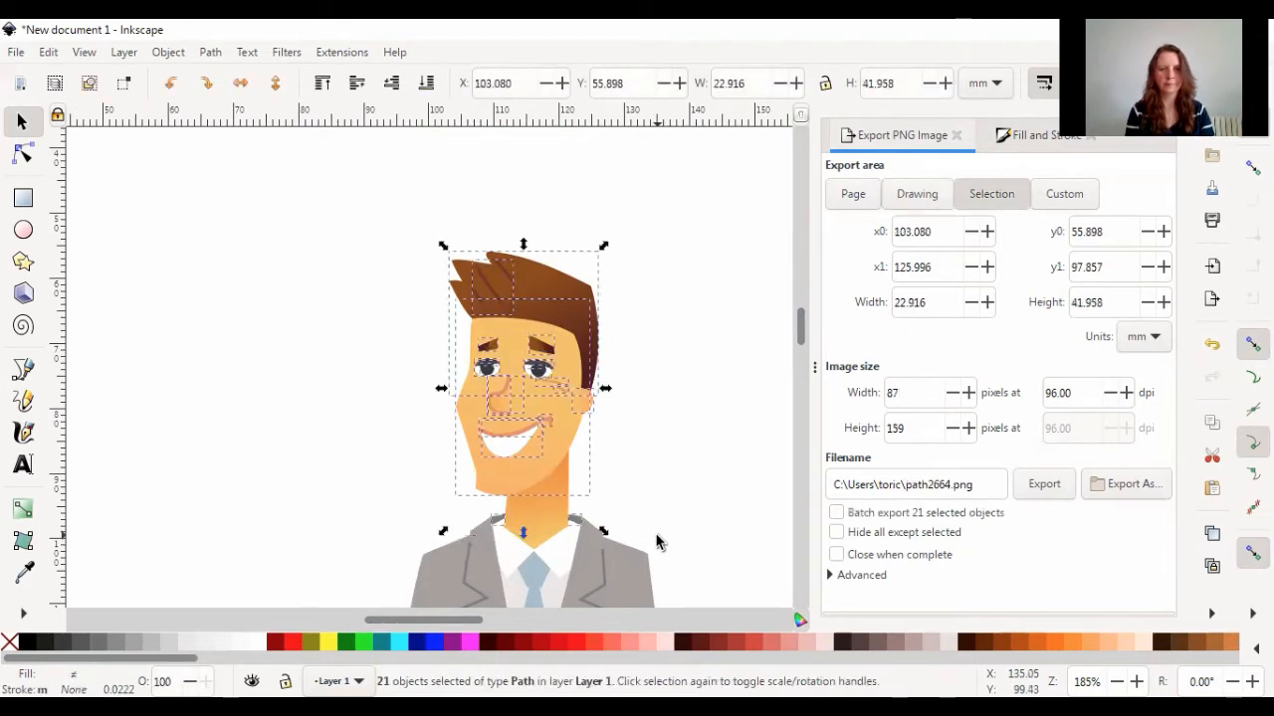
{"action": "key", "text": "ctrl"}
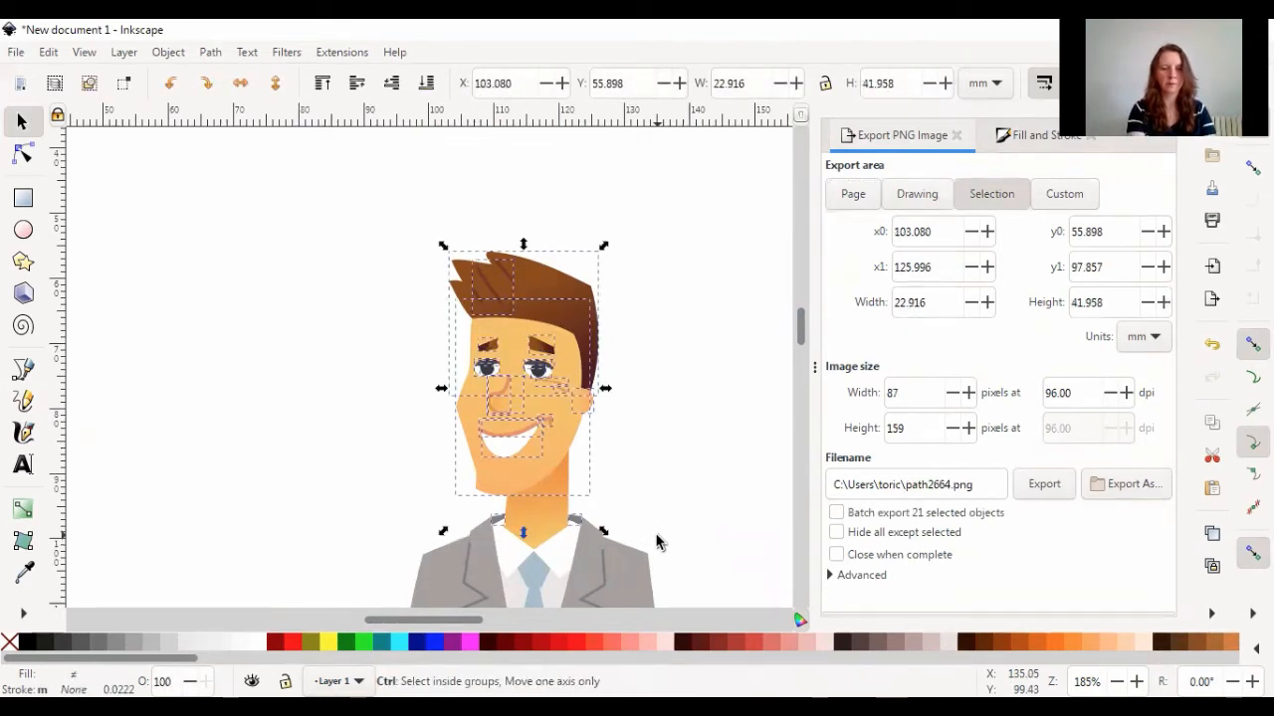
{"action": "key", "text": "ctrl+g"}
{"action": "left_click_drag", "start_coordinate": [540, 447], "coordinate": [267, 393]}
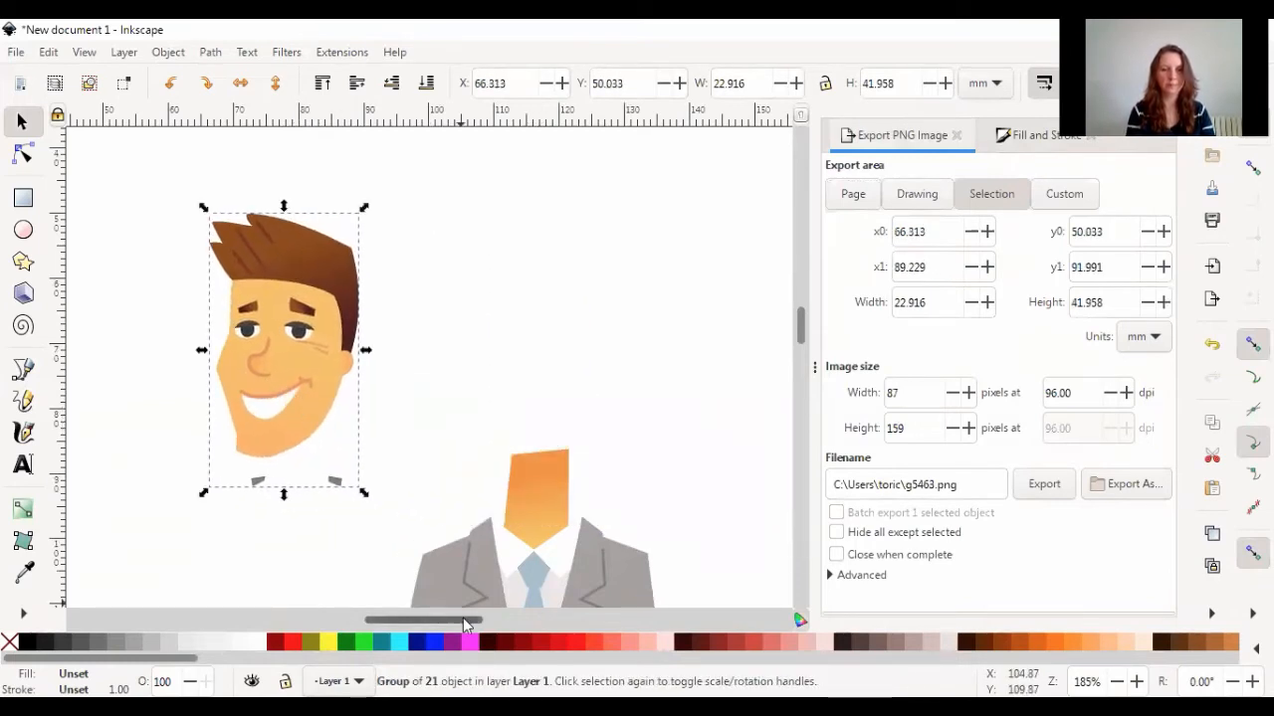
Group the first small alternative head in the row and move it beside the standing man's neck, to about X 102 mm and Y 55 mm
{"action": "left_click_drag", "start_coordinate": [464, 623], "coordinate": [516, 623]}
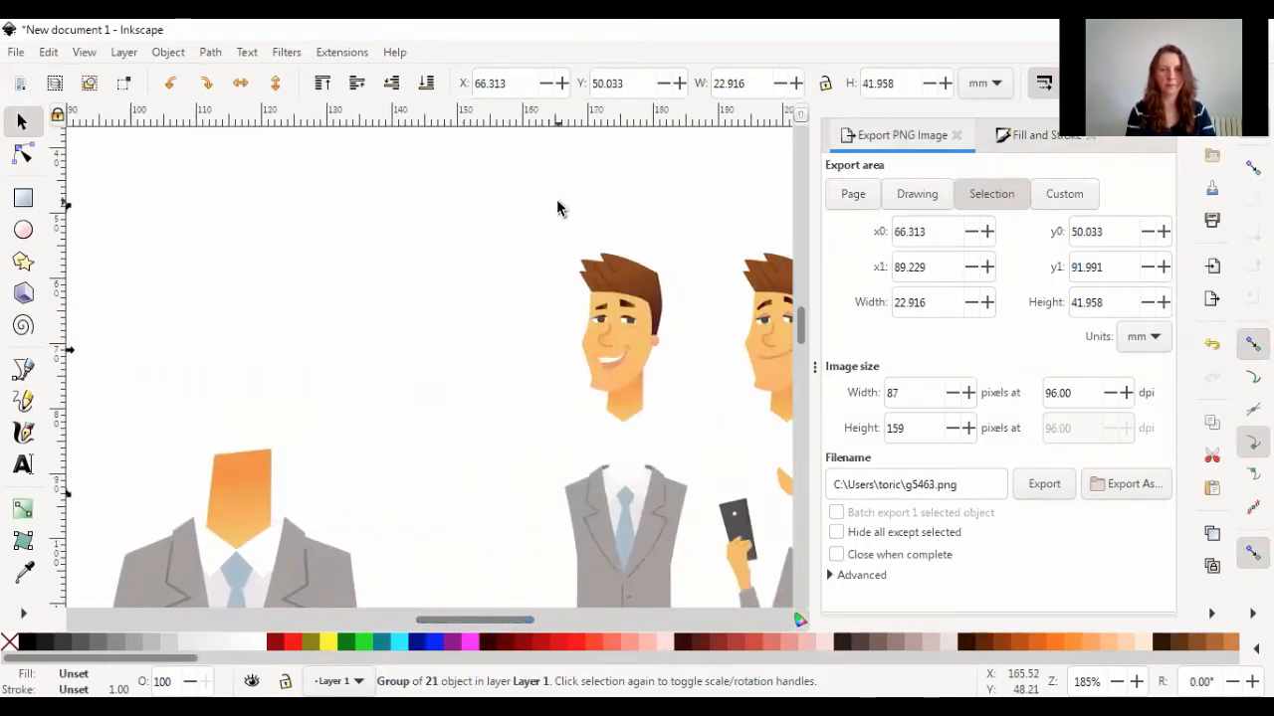
{"action": "left_click_drag", "start_coordinate": [558, 234], "coordinate": [679, 432]}
{"action": "key", "text": "ctrl+g"}
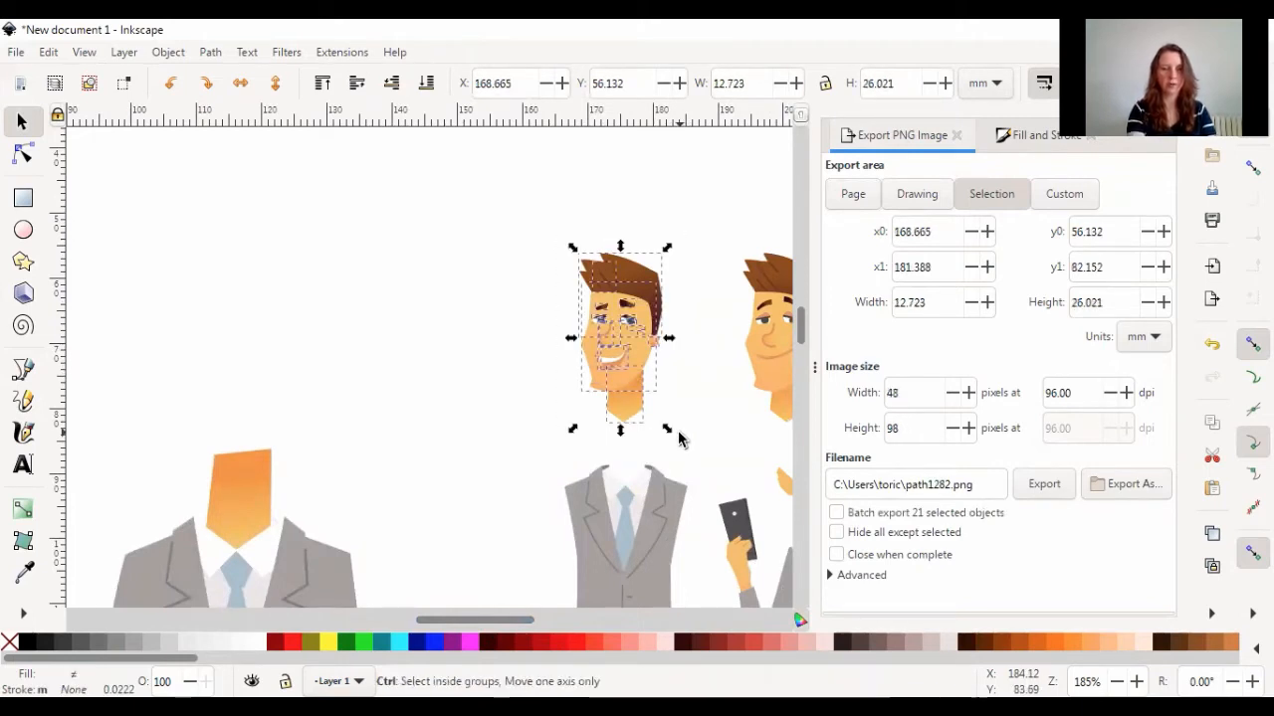
{"action": "left_click_drag", "start_coordinate": [650, 378], "coordinate": [309, 386]}
{"action": "left_click_drag", "start_coordinate": [464, 620], "coordinate": [412, 620]}
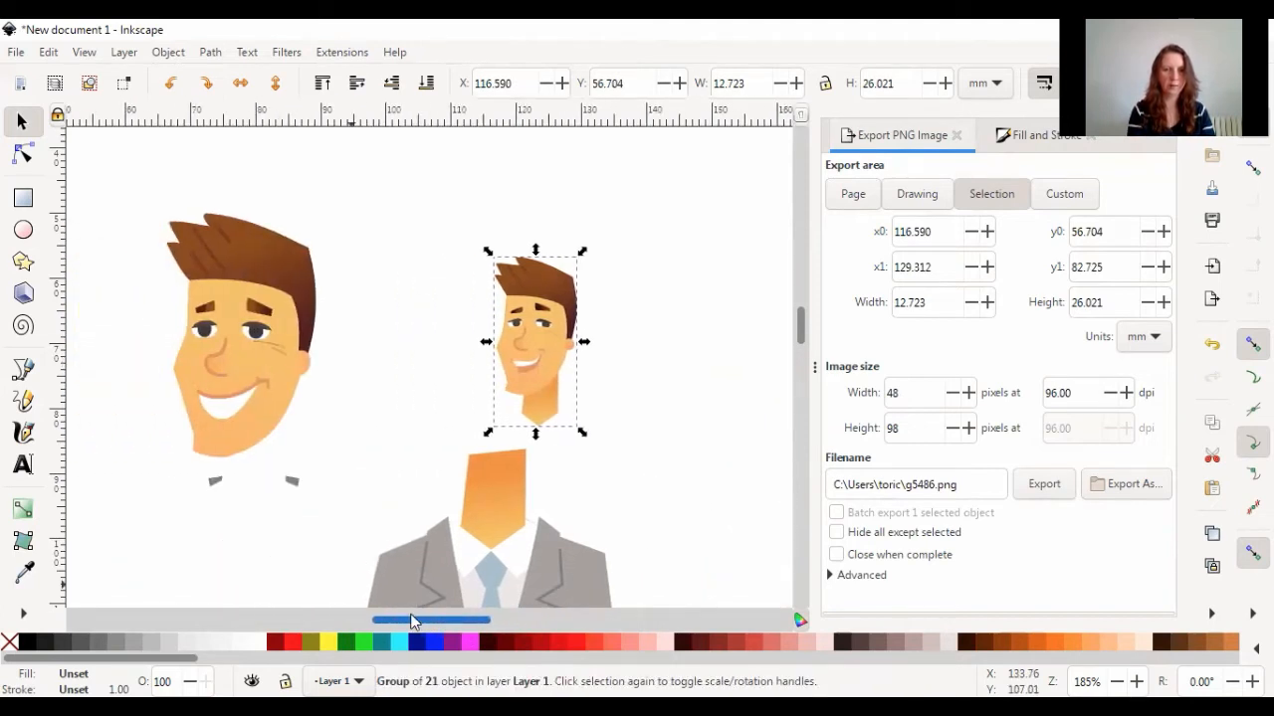
{"action": "left_click_drag", "start_coordinate": [607, 364], "coordinate": [511, 354]}
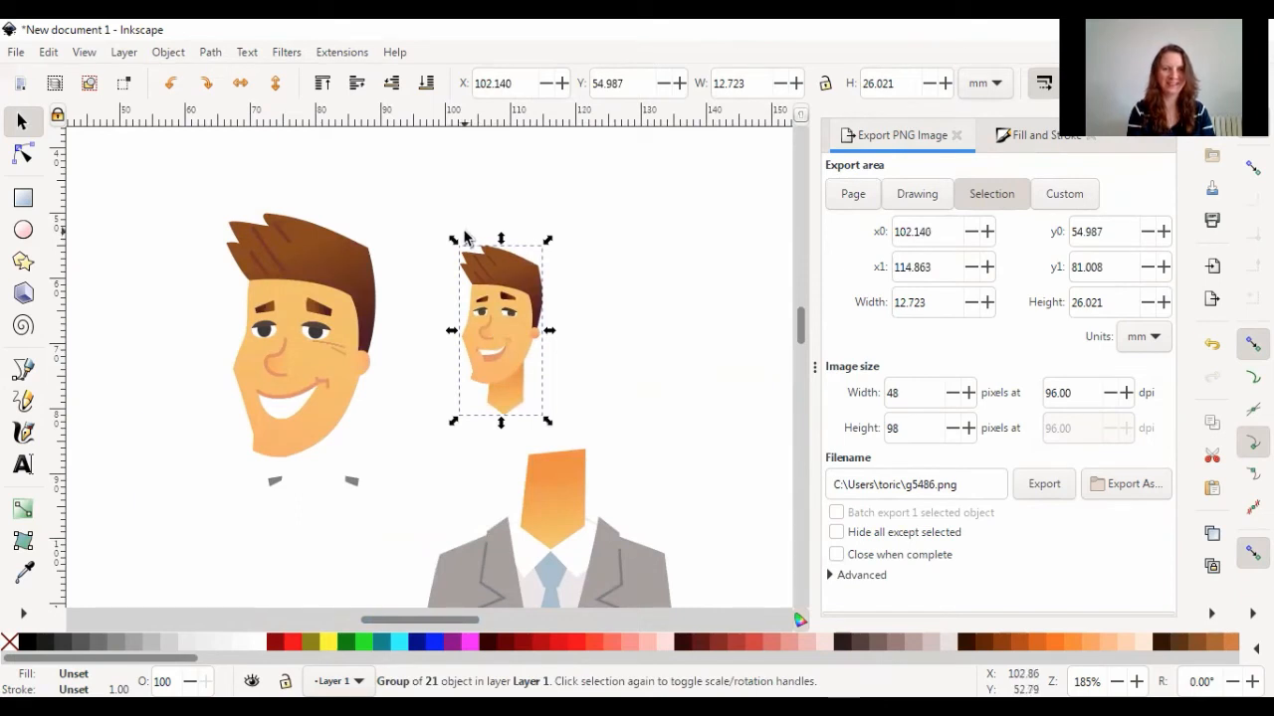
Enlarge the alternative head with locked proportions to about 21.5 by 43.9 mm and fit it onto the standing man's neck
{"action": "left_click", "coordinate": [826, 87]}
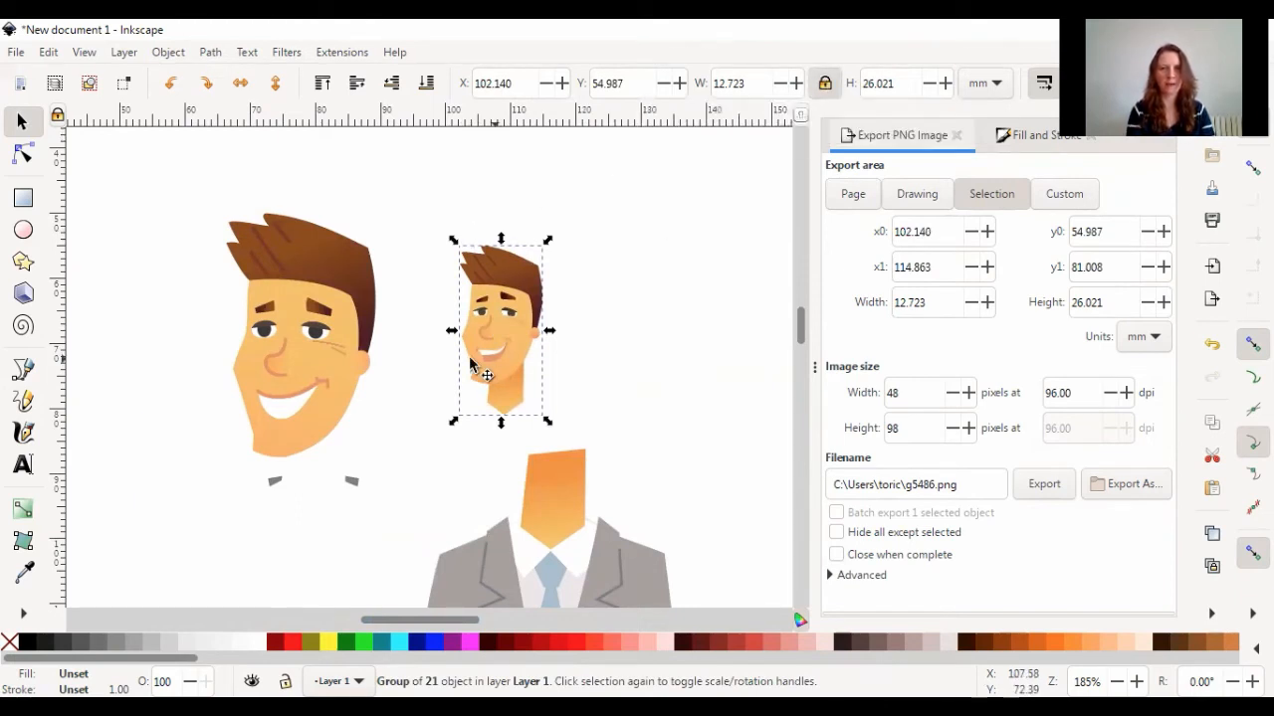
{"action": "left_click_drag", "start_coordinate": [452, 242], "coordinate": [337, 167]}
{"action": "left_click_drag", "start_coordinate": [548, 426], "coordinate": [571, 454]}
{"action": "left_click_drag", "start_coordinate": [473, 370], "coordinate": [541, 428]}
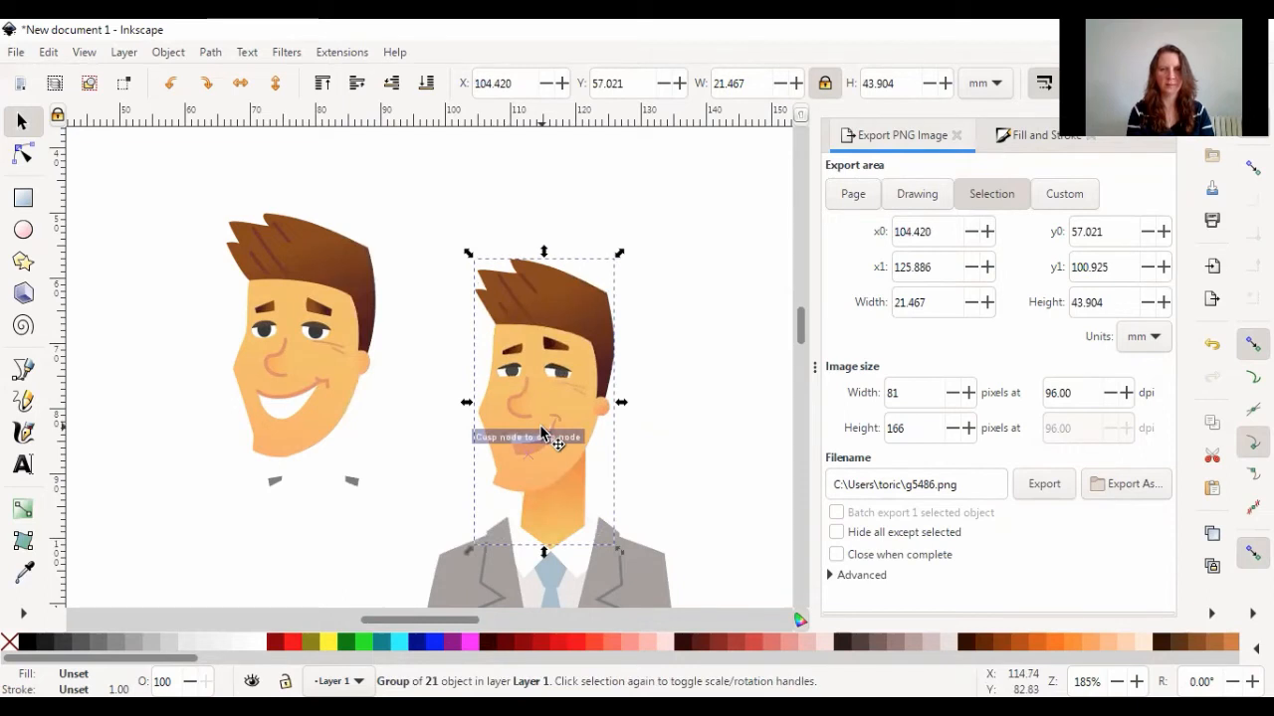
{"action": "left_click", "coordinate": [717, 474]}
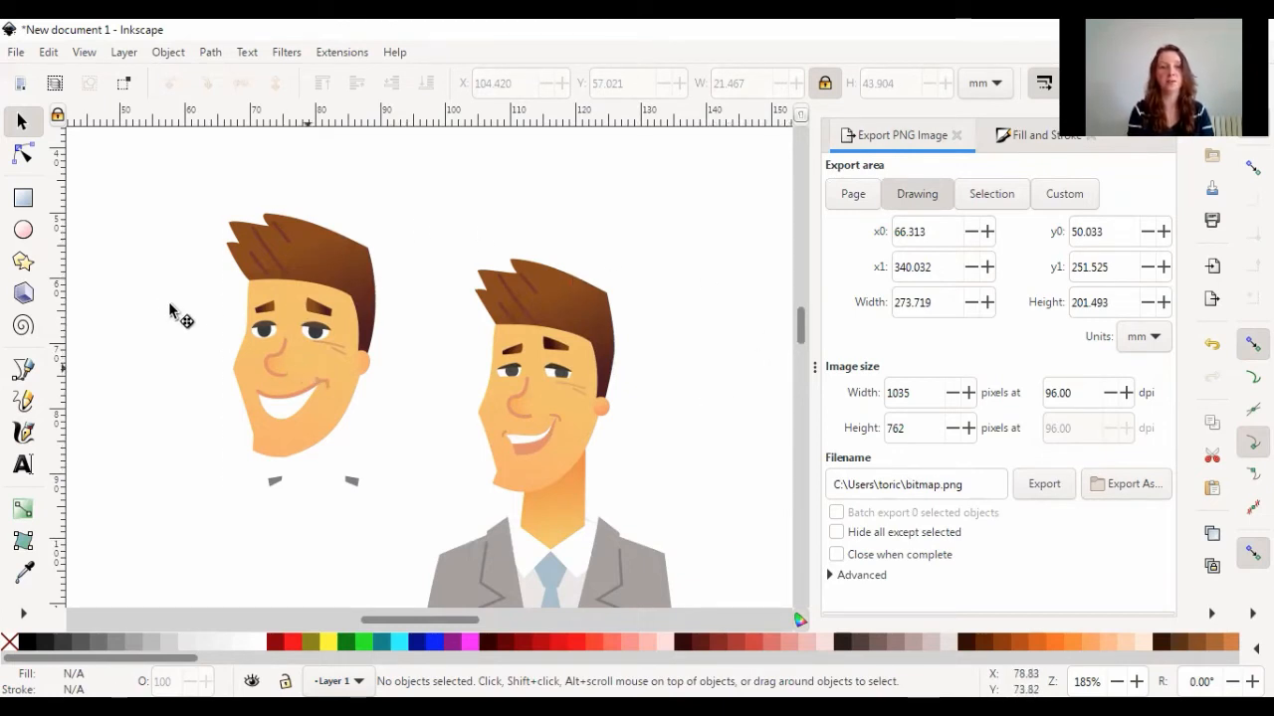
Move the detached original head farther from the body, to about X 45 mm and Y 40 mm
{"action": "left_click_drag", "start_coordinate": [321, 377], "coordinate": [171, 313]}
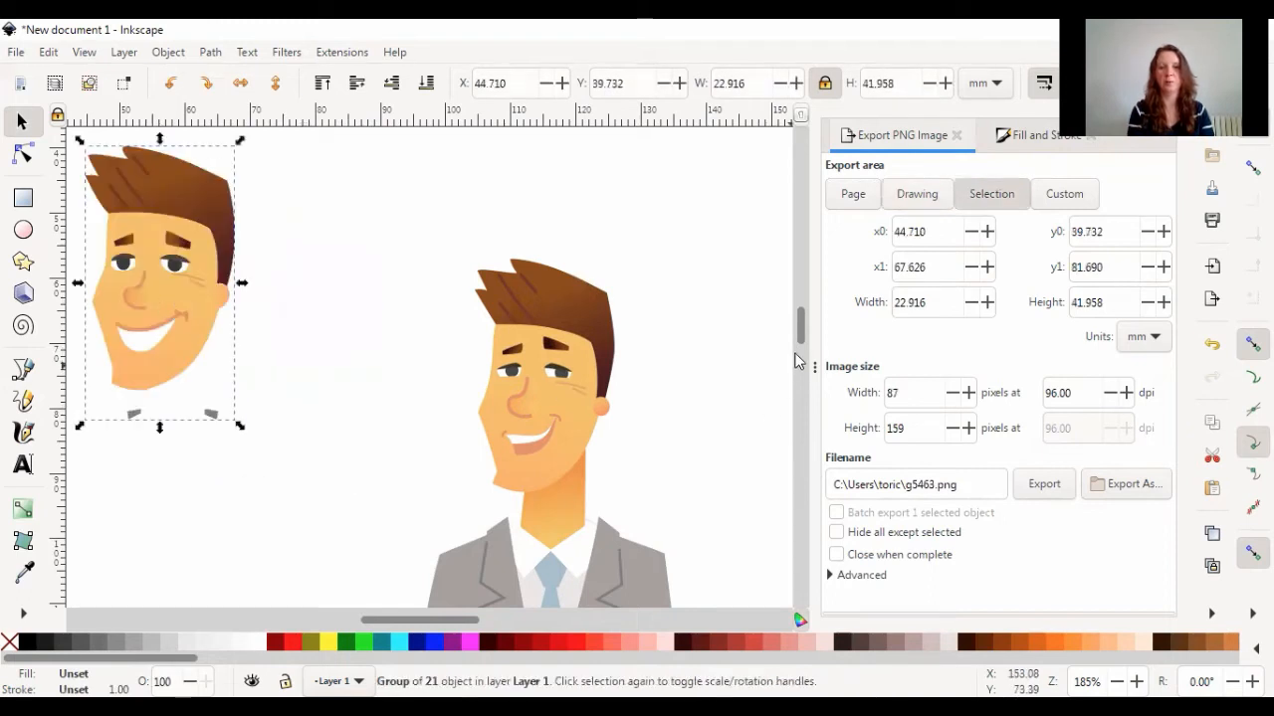
{"action": "scroll", "coordinate": [671, 427], "scroll_direction": "down", "scroll_amount": 2, "text": "ctrl"}
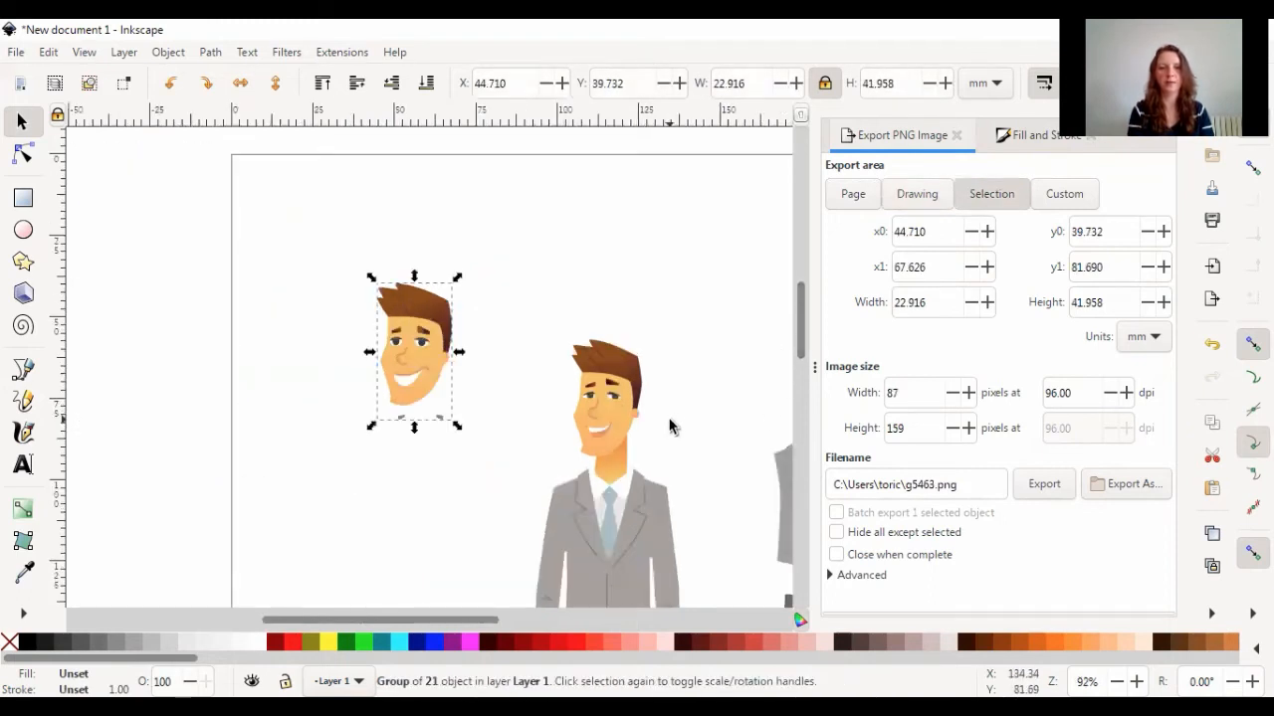
{"action": "left_click_drag", "start_coordinate": [808, 335], "coordinate": [806, 373]}
{"action": "scroll", "coordinate": [333, 367], "scroll_direction": "down", "scroll_amount": 2, "text": "ctrl"}
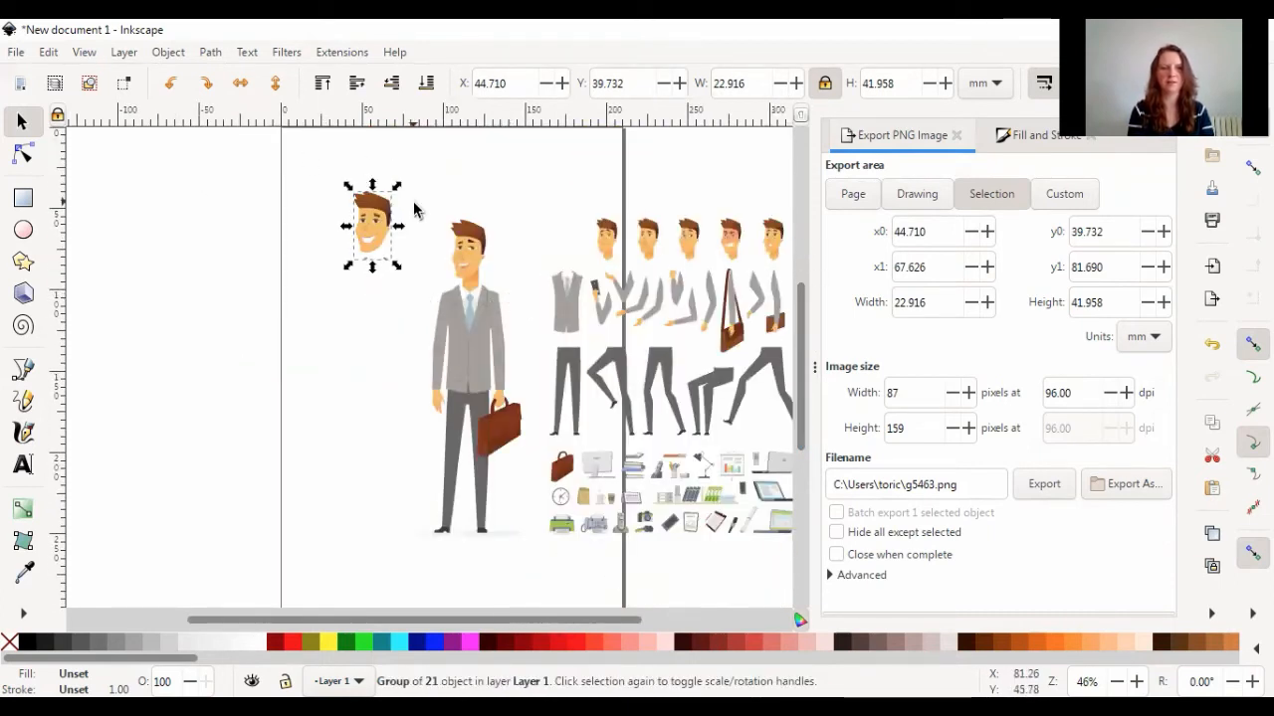
{"action": "left_click_drag", "start_coordinate": [419, 204], "coordinate": [528, 552]}
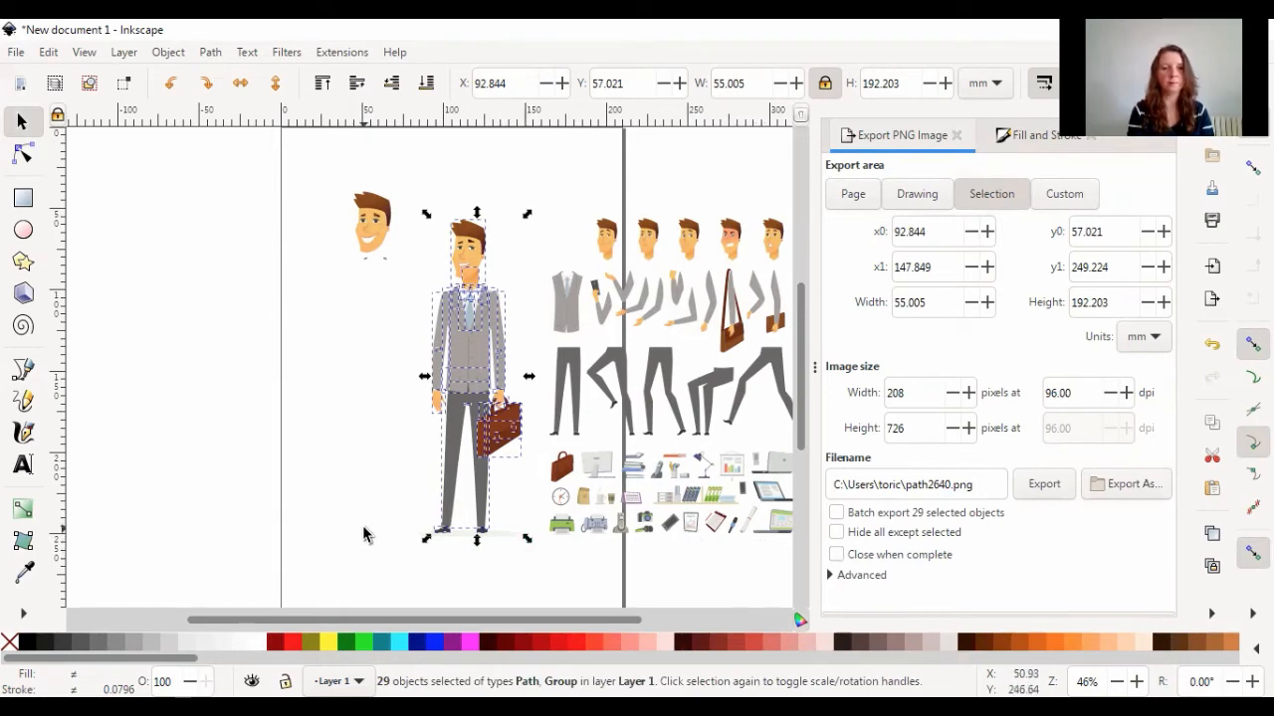
{"action": "left_click", "coordinate": [448, 479]}
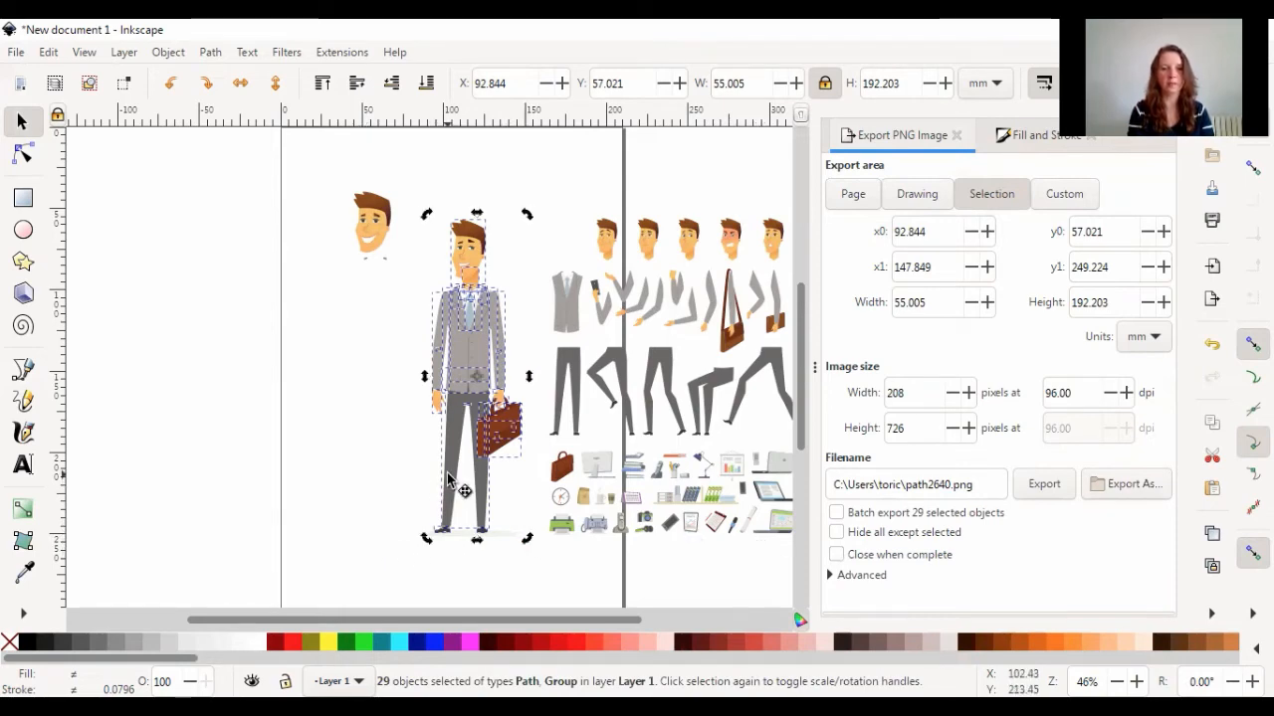
{"action": "left_click", "coordinate": [448, 478]}
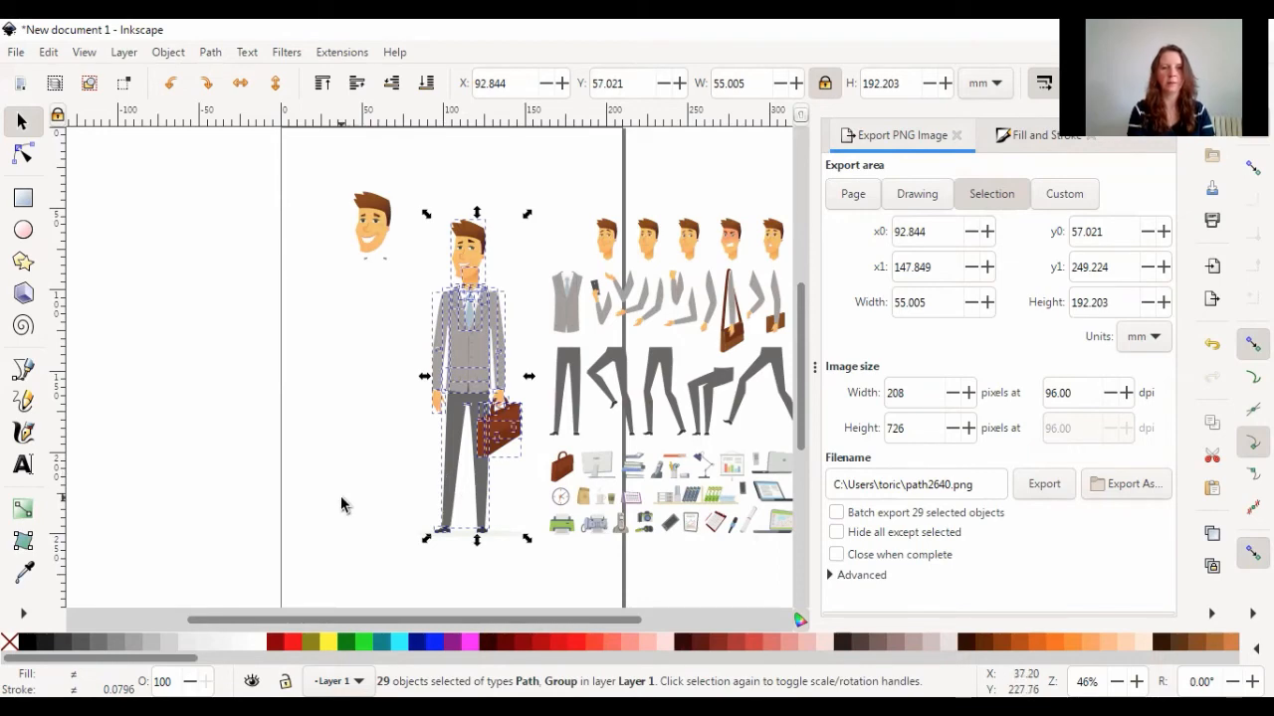
{"action": "left_click", "coordinate": [341, 498]}
Fill the standing man's trousers with flat magenta (ff00ff)
{"action": "left_click", "coordinate": [450, 468]}
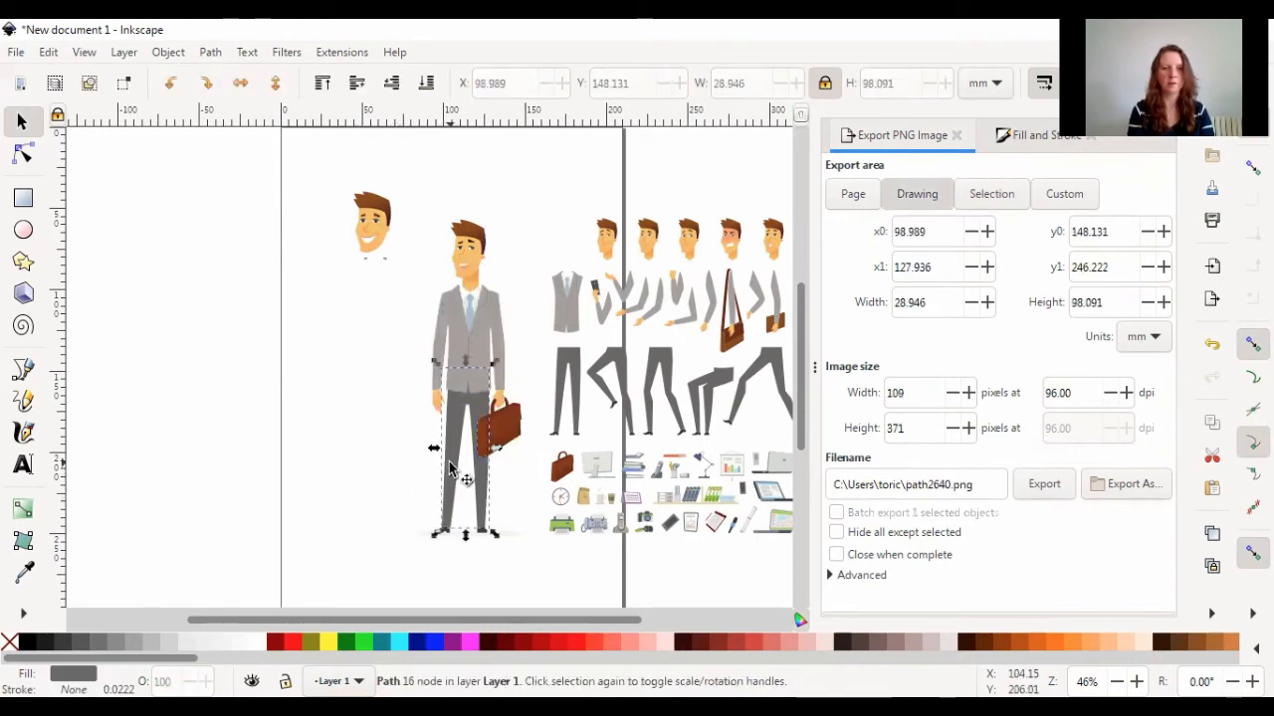
{"action": "left_click", "coordinate": [1001, 139]}
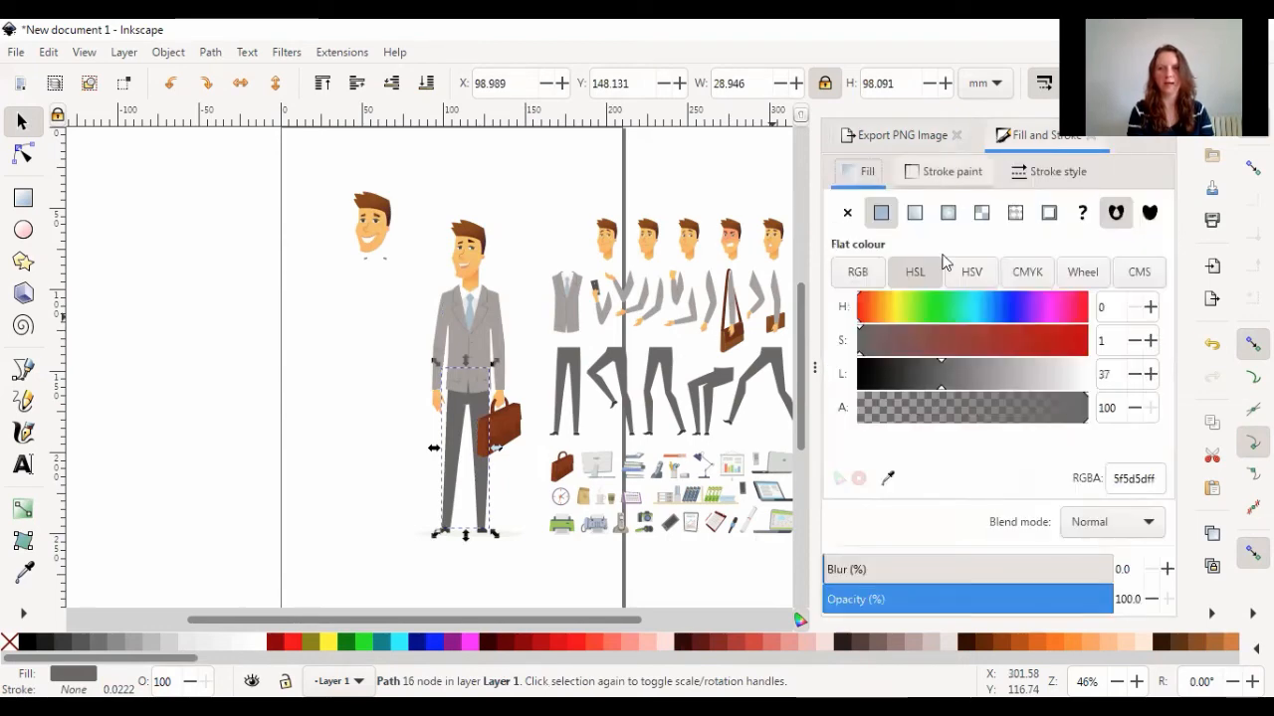
{"action": "left_click", "coordinate": [857, 272]}
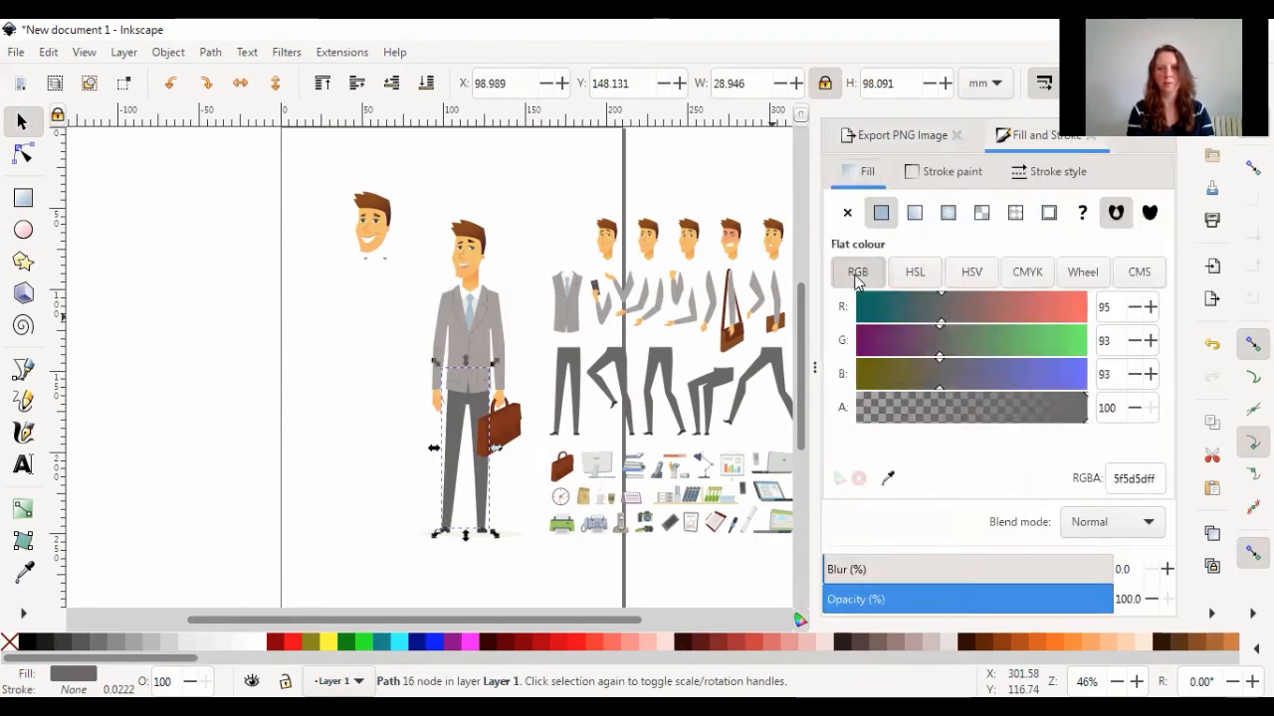
{"action": "left_click", "coordinate": [911, 276]}
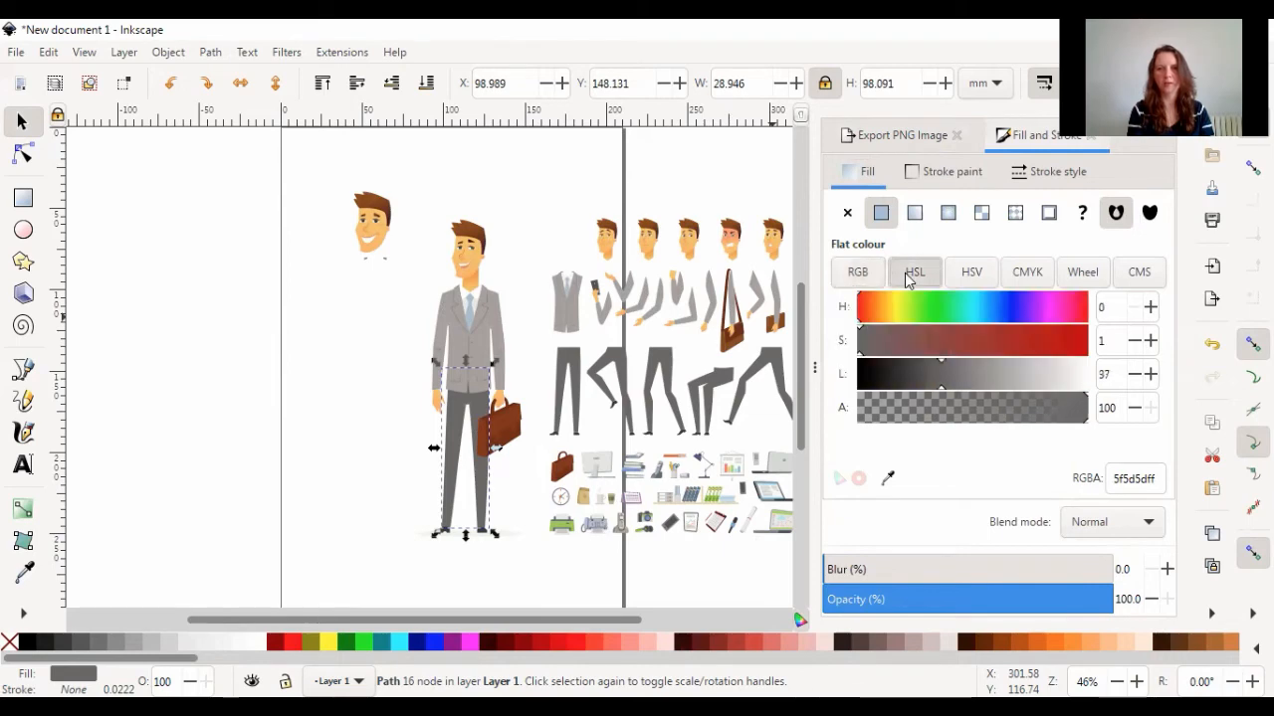
{"action": "left_click", "coordinate": [467, 651]}
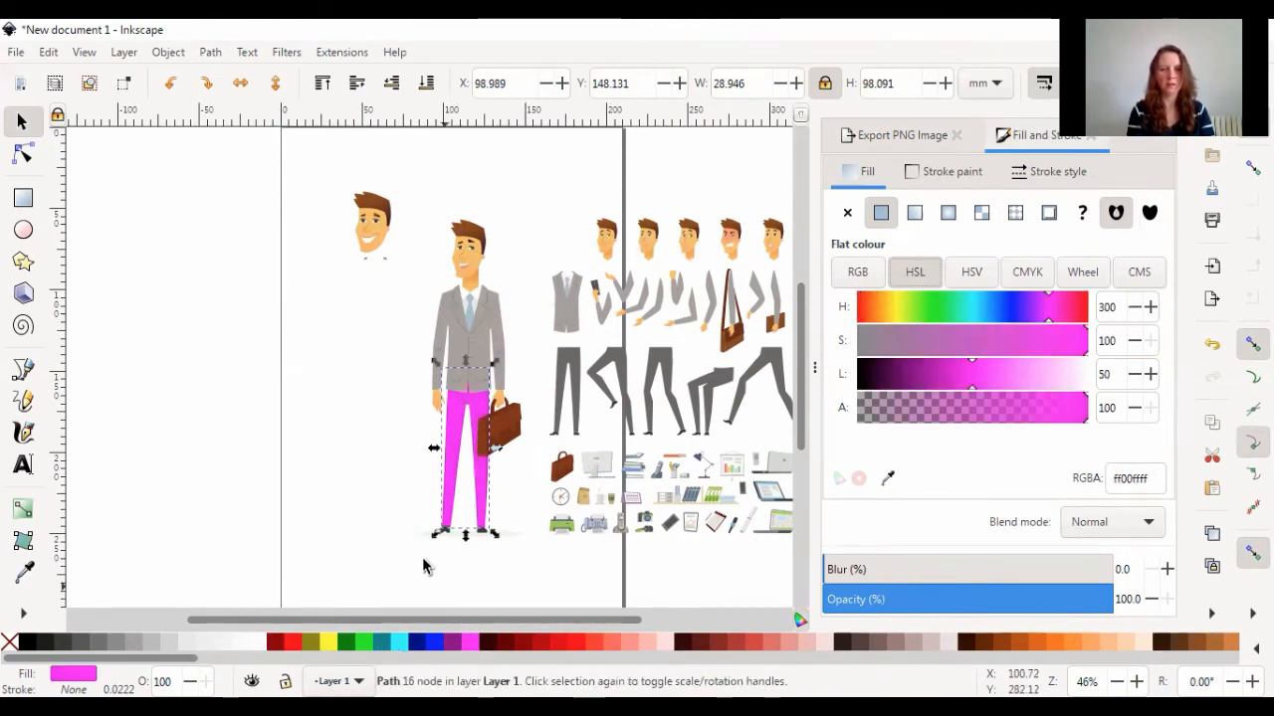
Recolour the standing man's jacket with a blue sleeve on the empty-handed arm, a purple body (800080) and a dark red briefcase-side sleeve (550000)
{"action": "left_click", "coordinate": [454, 344]}
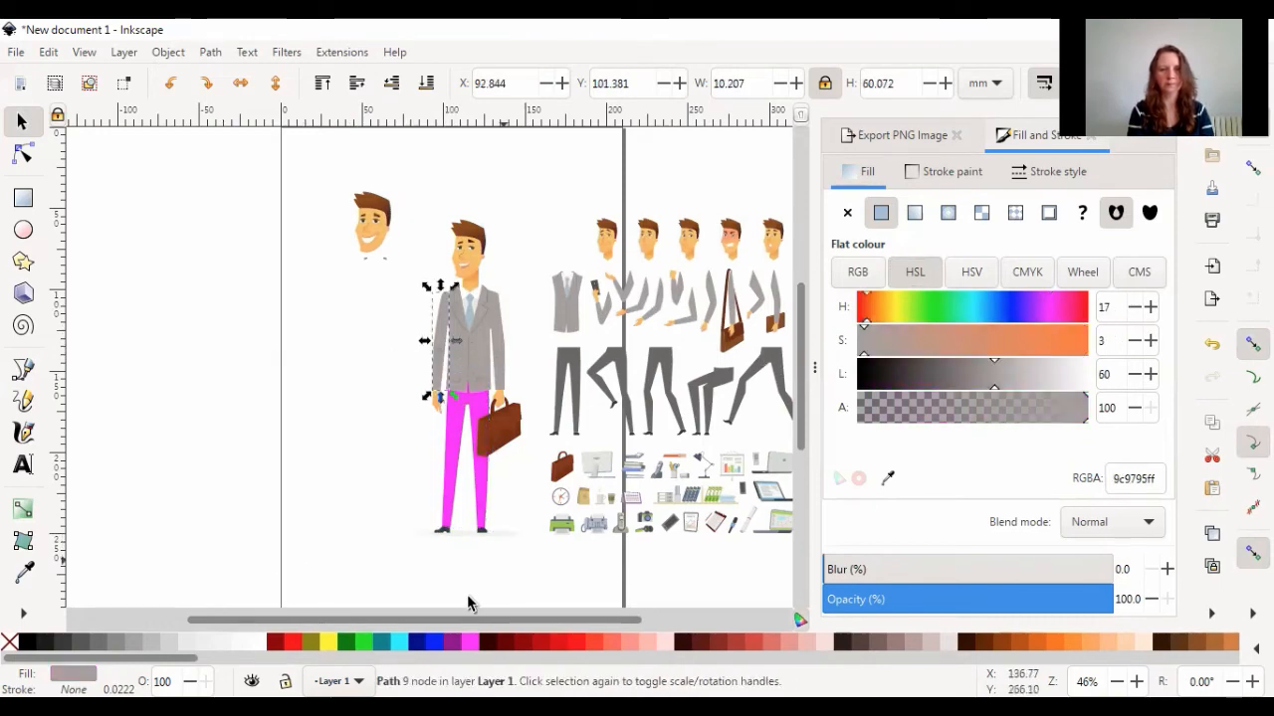
{"action": "left_click", "coordinate": [434, 642]}
{"action": "left_click", "coordinate": [486, 374]}
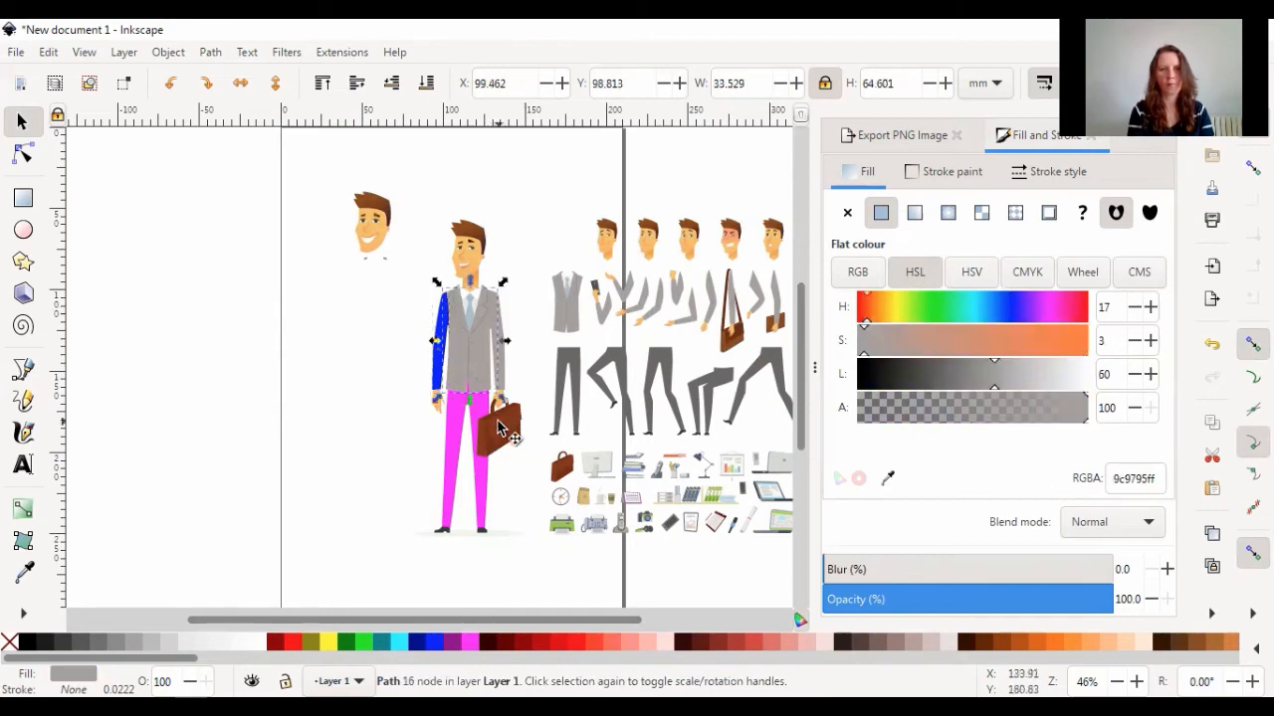
{"action": "left_click", "coordinate": [449, 643]}
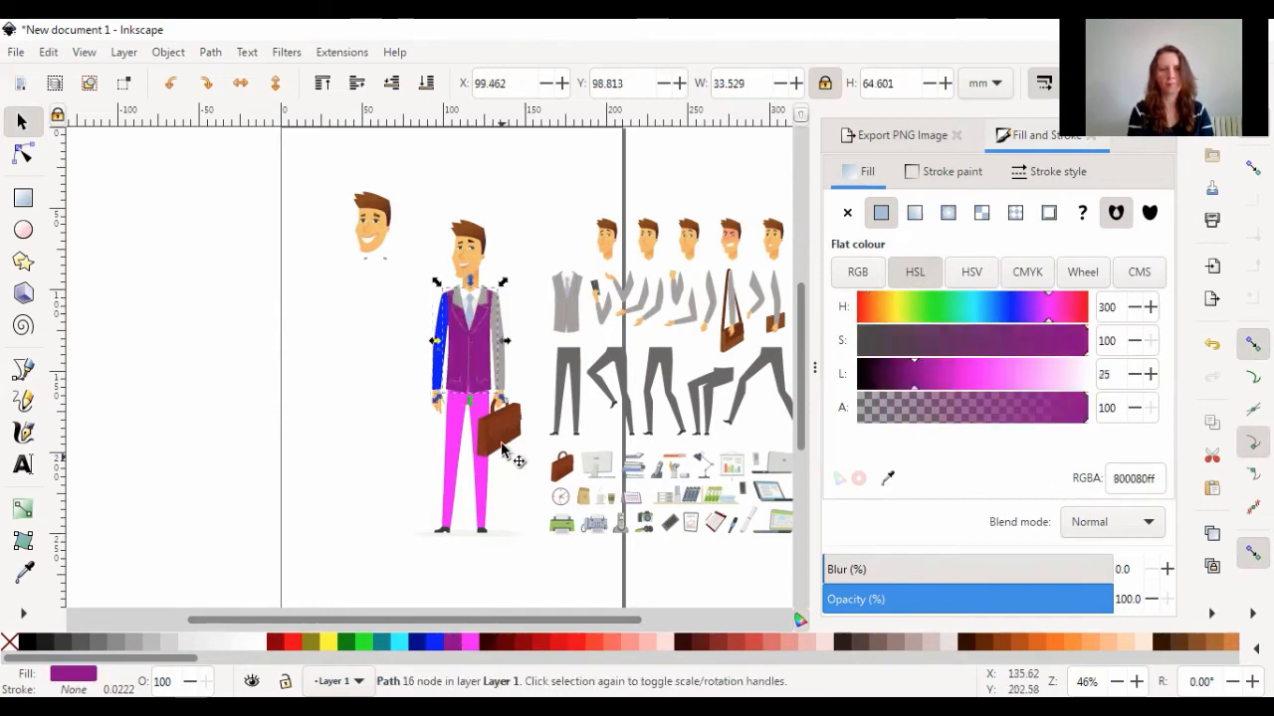
{"action": "left_click", "coordinate": [502, 366]}
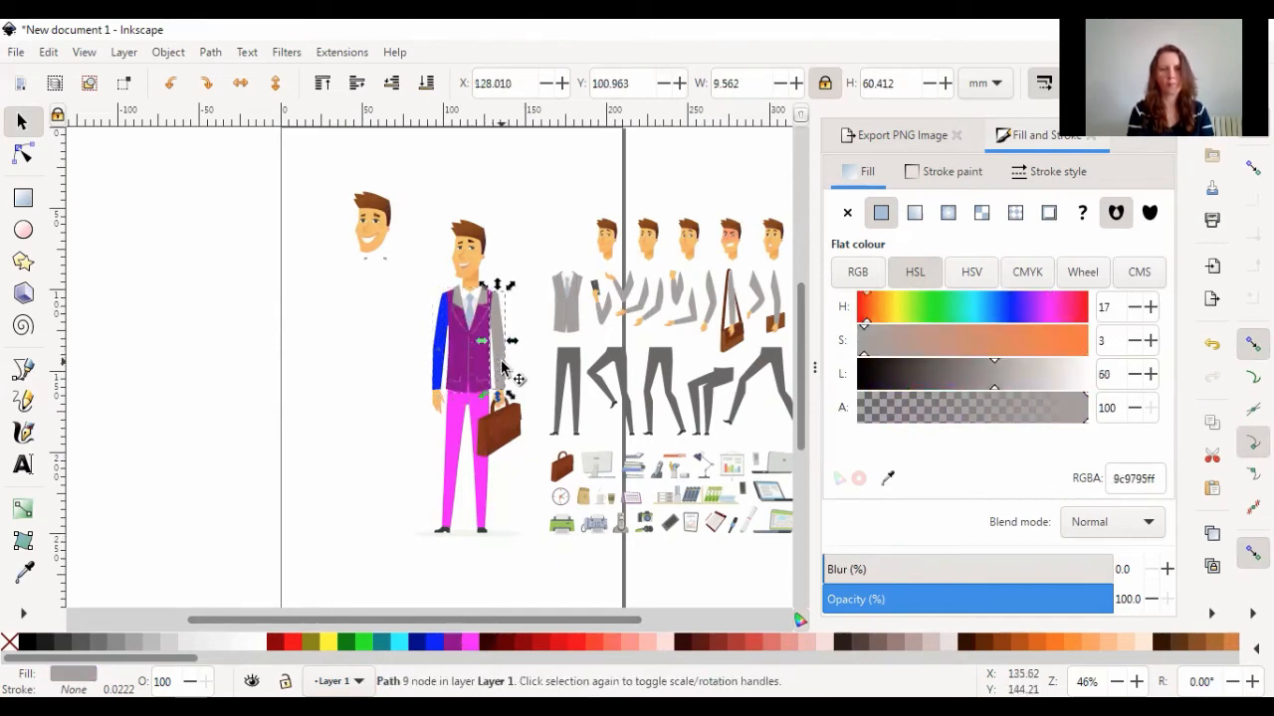
{"action": "left_click", "coordinate": [502, 642]}
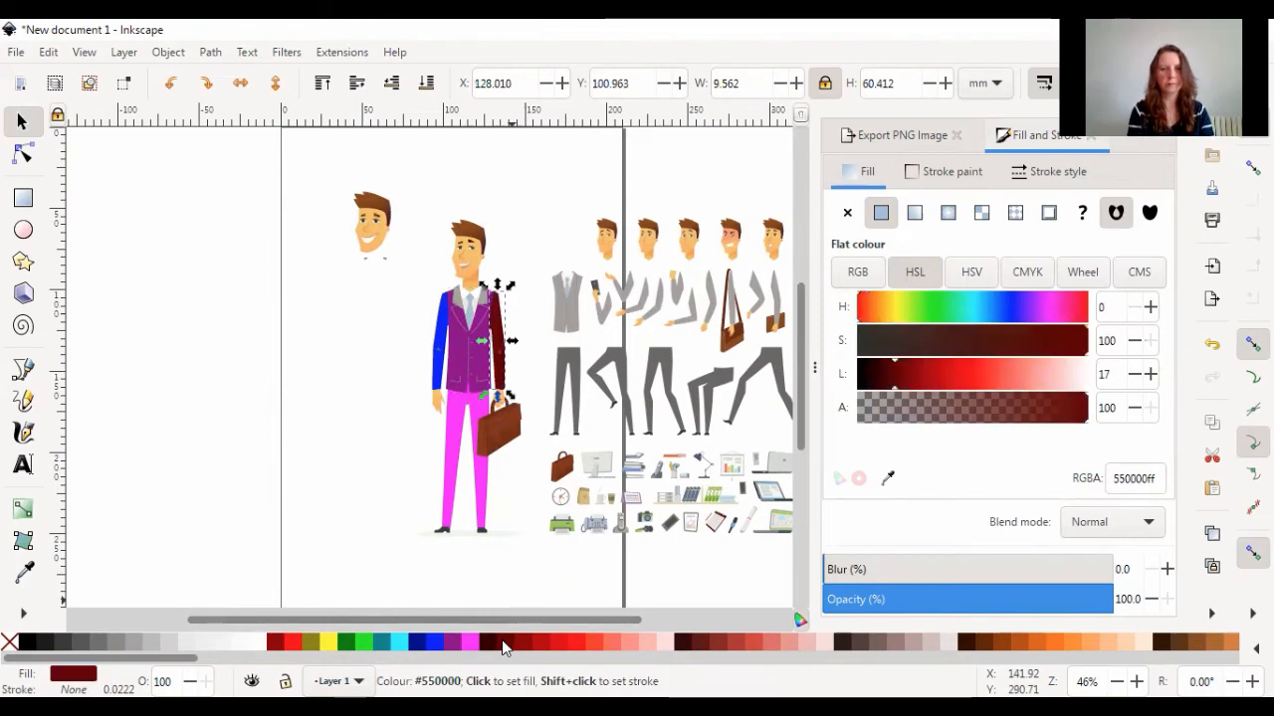
Move the dark red sleeve's rotation centre to the upper arm and rotate the sleeve slightly inward towards the jacket
{"action": "left_click", "coordinate": [496, 350]}
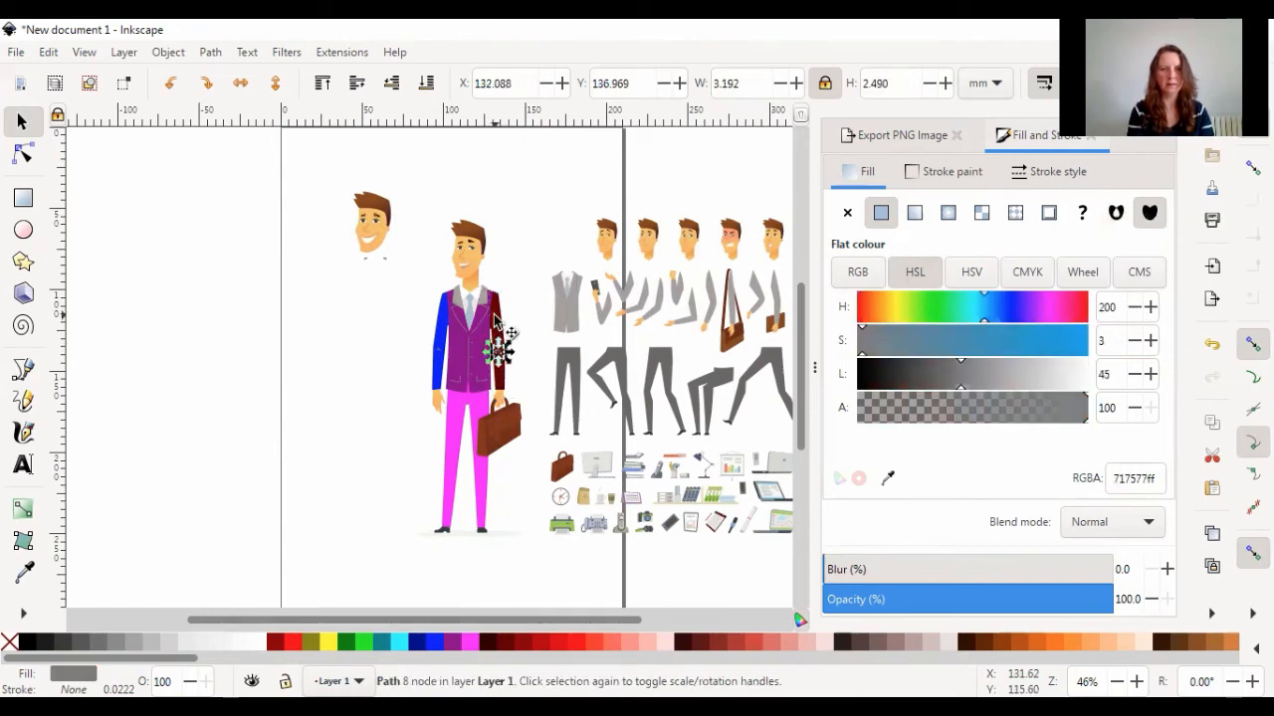
{"action": "left_click", "coordinate": [494, 313]}
{"action": "left_click", "coordinate": [494, 317]}
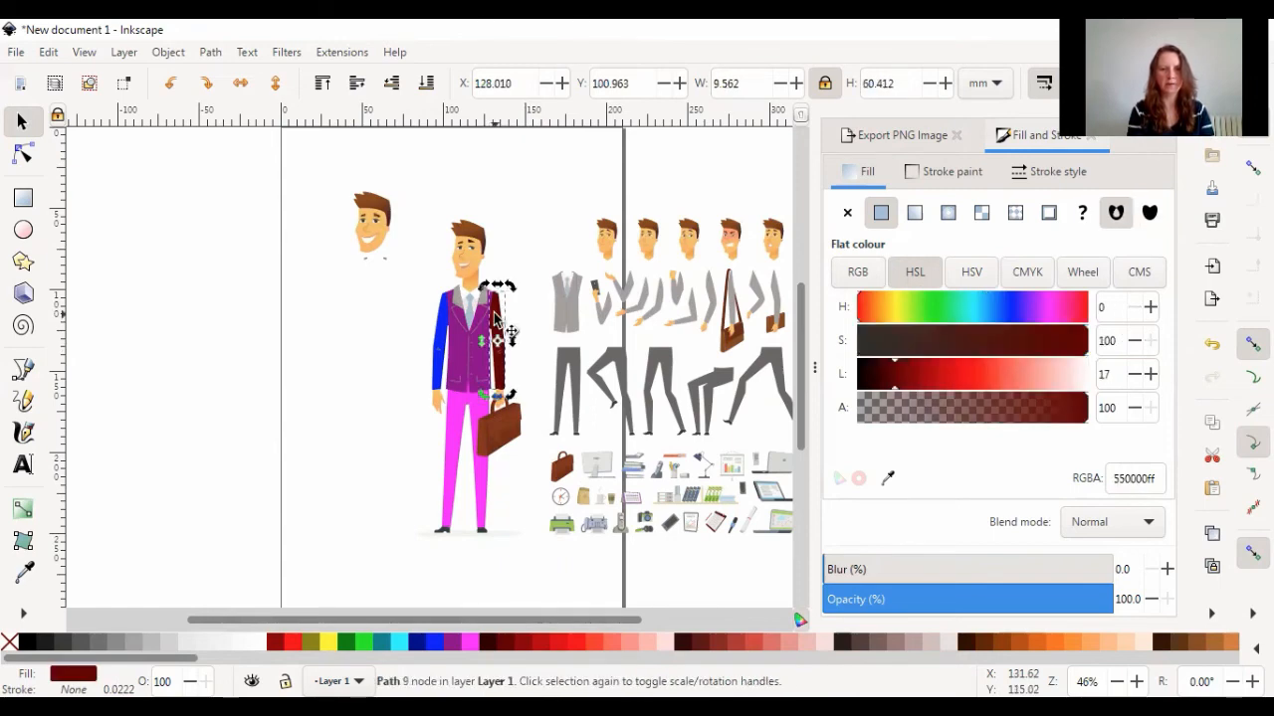
{"action": "mouse_move", "coordinate": [510, 290]}
{"action": "left_mouse_down"}
{"action": "mouse_move", "coordinate": [527, 298]}
{"action": "mouse_move", "coordinate": [487, 286]}
{"action": "mouse_move", "coordinate": [508, 290]}
{"action": "left_mouse_up"}
{"action": "left_click_drag", "start_coordinate": [503, 341], "coordinate": [496, 319]}
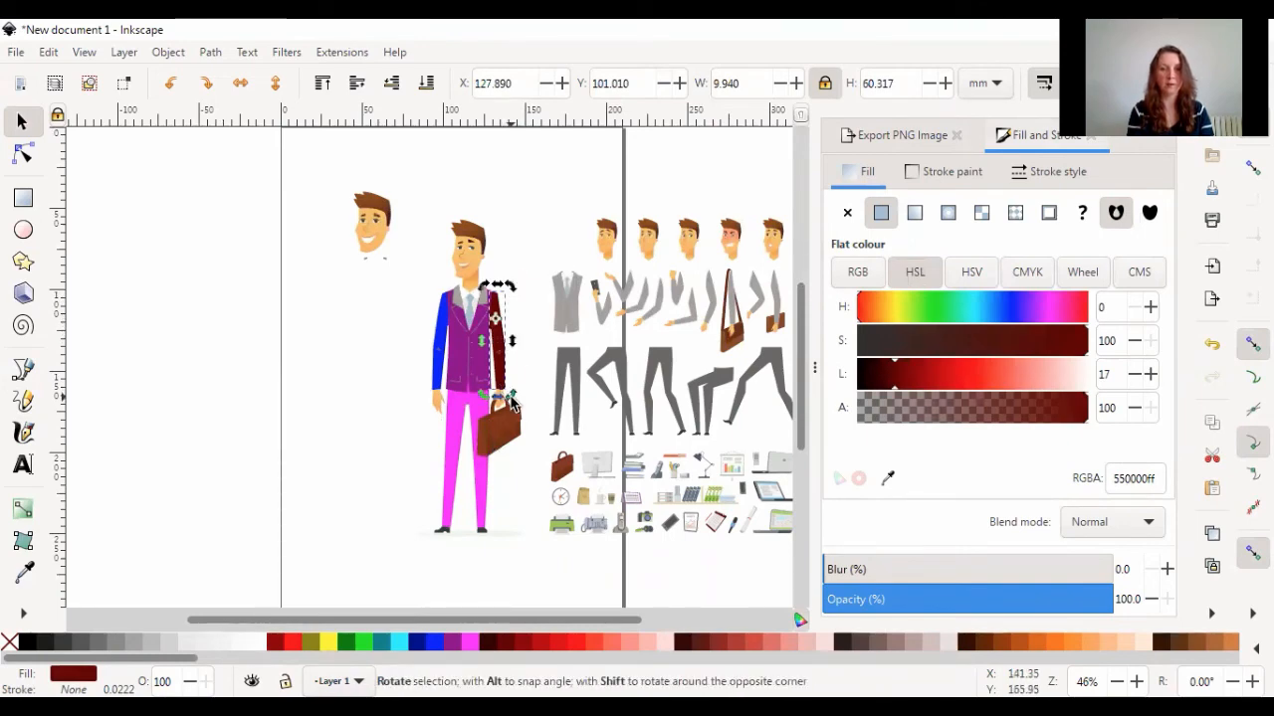
{"action": "mouse_move", "coordinate": [506, 394]}
{"action": "left_mouse_down"}
{"action": "mouse_move", "coordinate": [555, 345]}
{"action": "mouse_move", "coordinate": [503, 379]}
{"action": "left_mouse_up"}
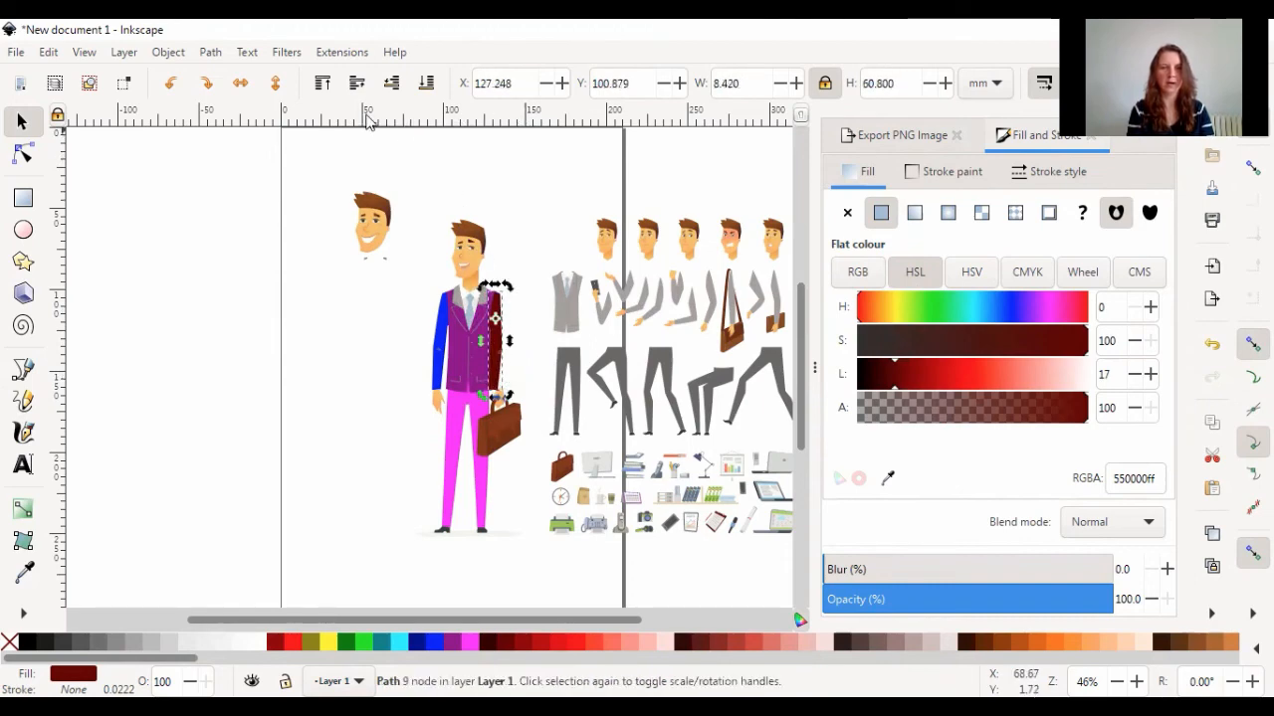